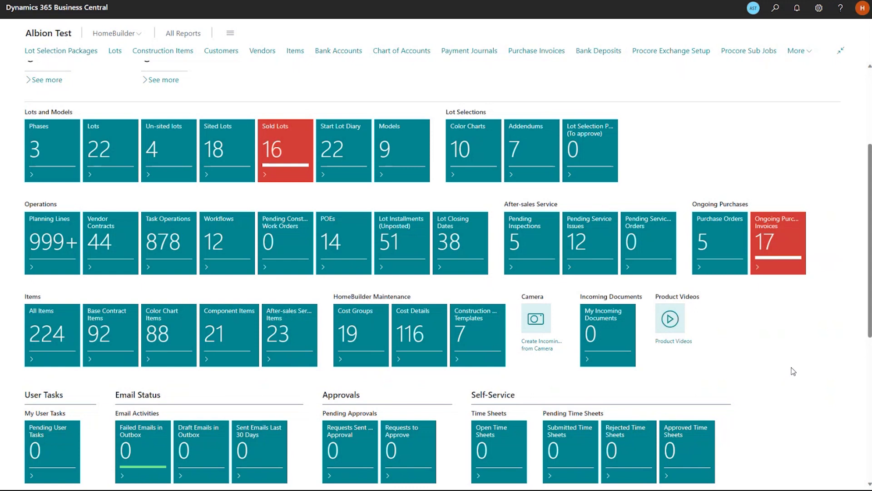
Open item 60010 from the color chart items and review its type, description, unit of measure and item category.
click(166, 342)
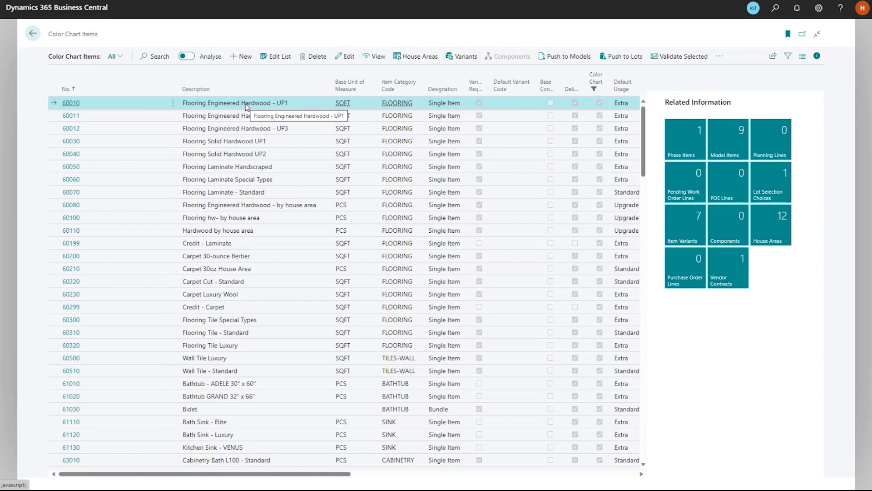
click(70, 103)
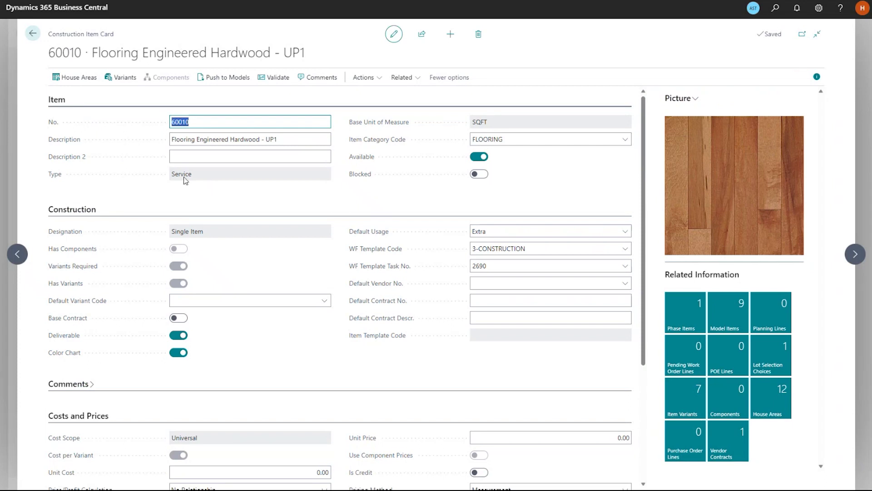
drag(193, 176, 172, 175)
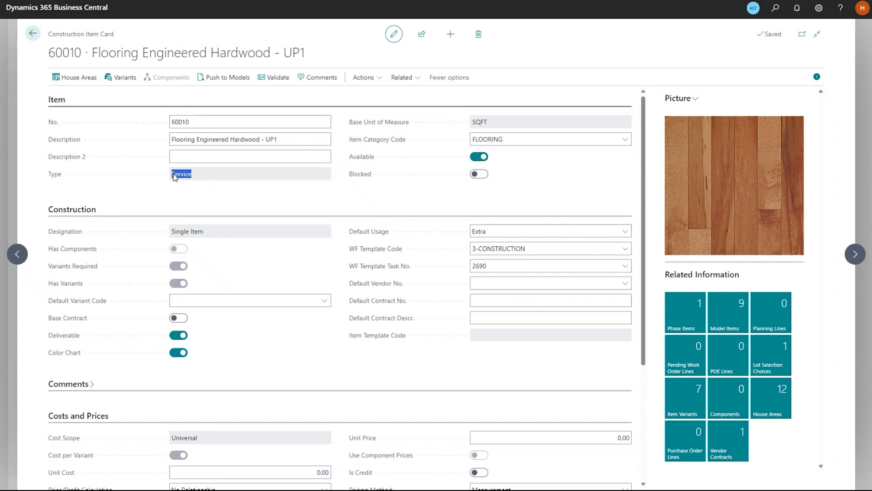
click(228, 182)
click(287, 140)
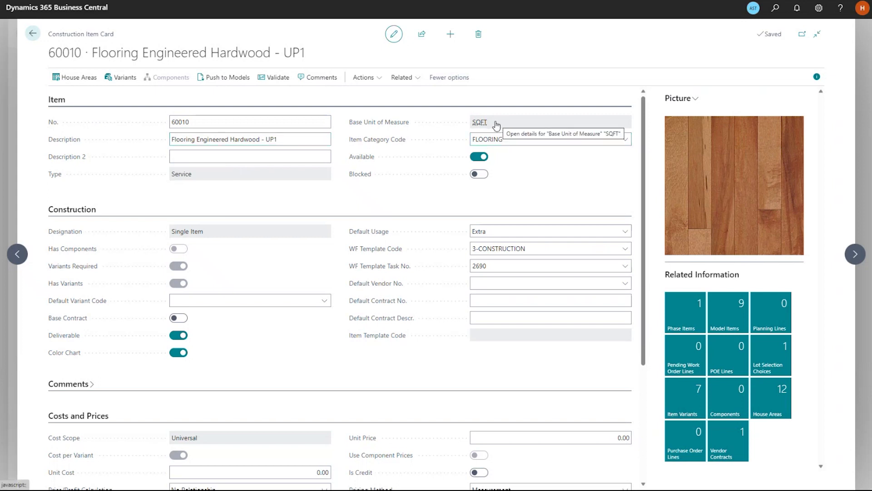
drag(290, 140, 183, 141)
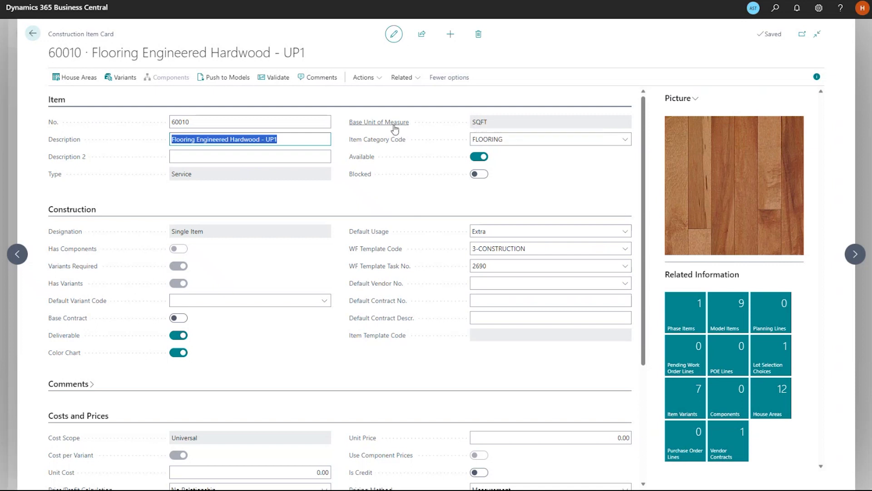
mouse_move(394, 129)
click(529, 141)
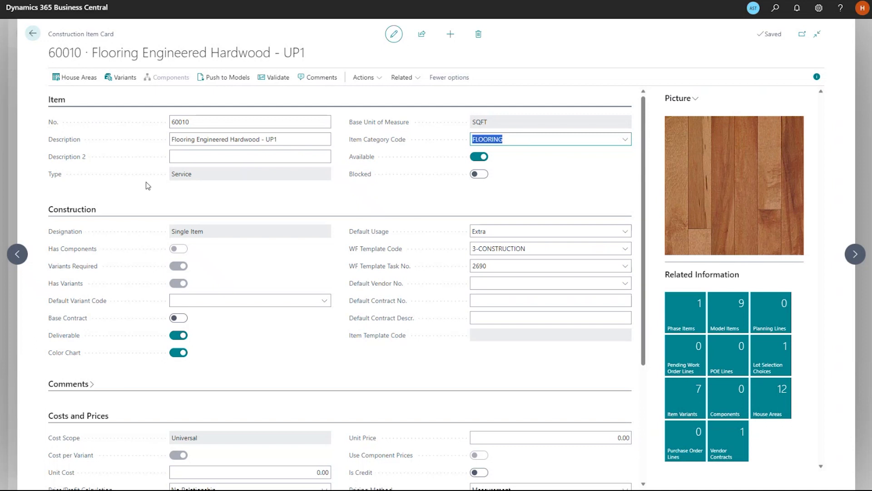
Review the house areas assigned to item 60010 and the choices for its workflow template task number.
click(65, 78)
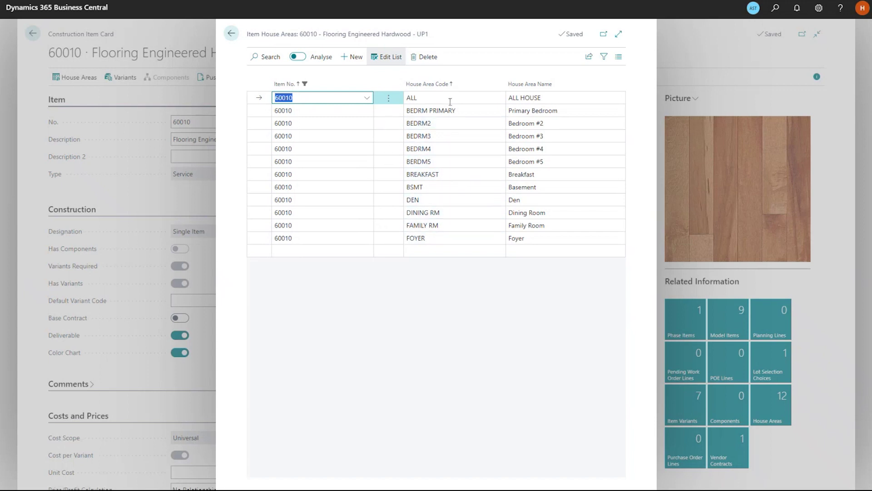
click(230, 36)
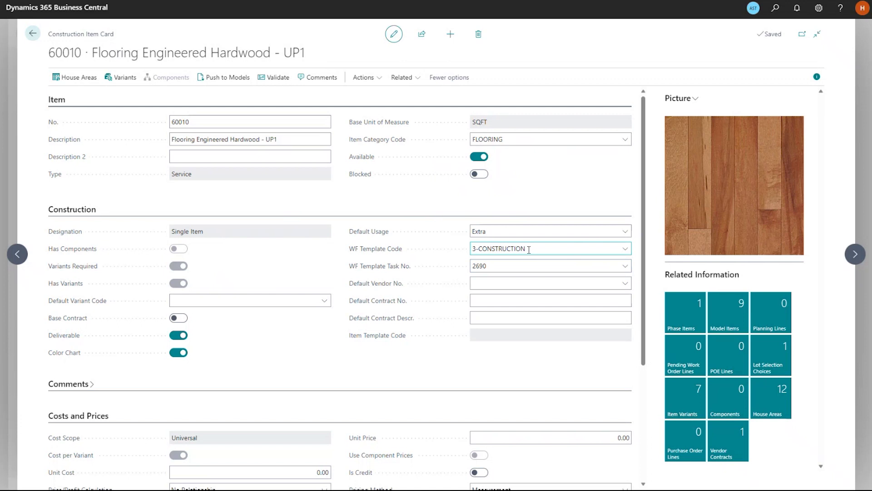
click(524, 264)
click(625, 267)
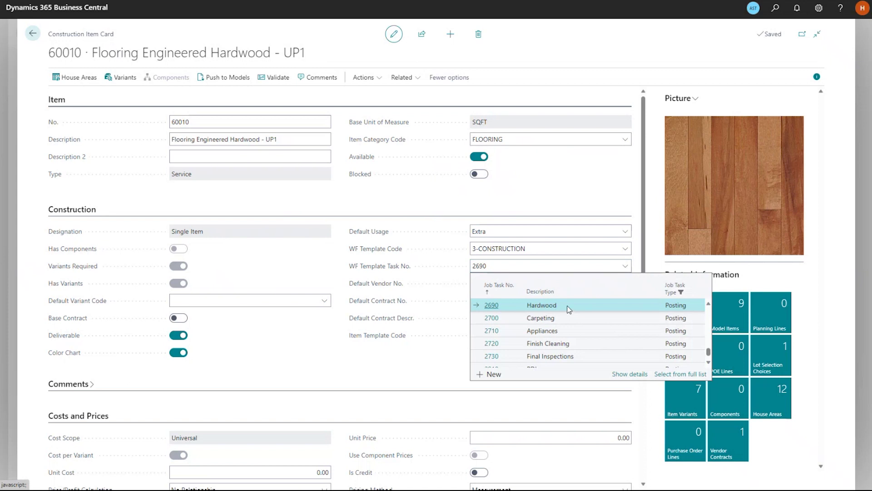
click(626, 267)
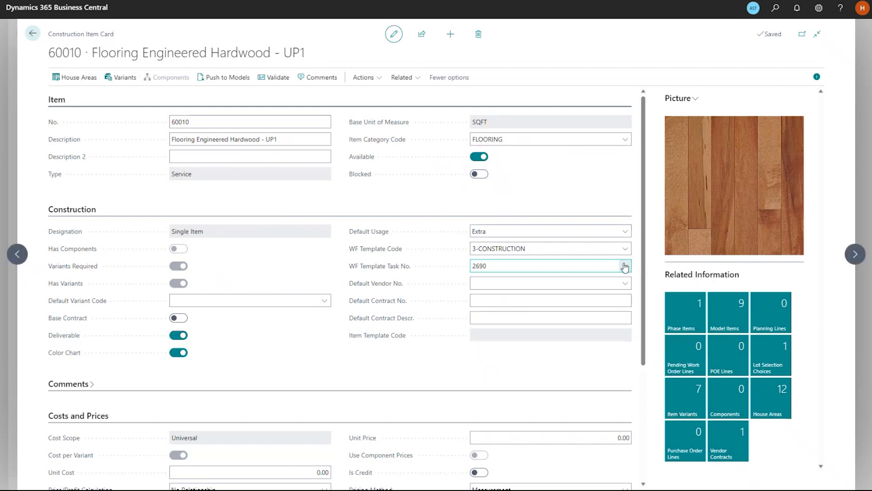
Examine the item's costs and prices settings, including cost scope, pricing method and unit cost.
scroll(293, 354, down, 3)
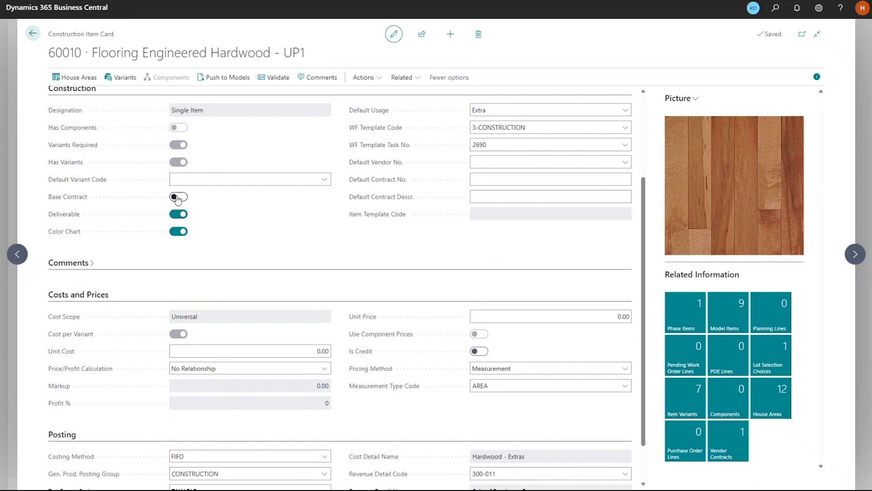
drag(214, 317, 171, 318)
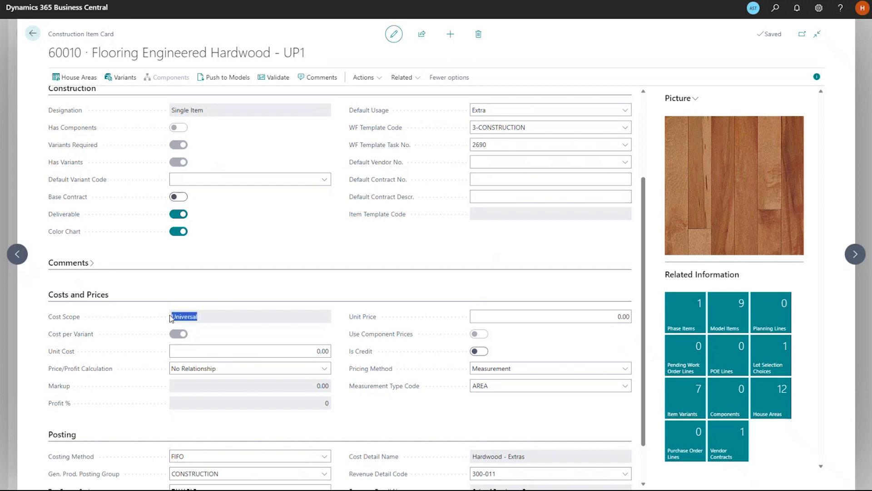
click(518, 370)
click(518, 370)
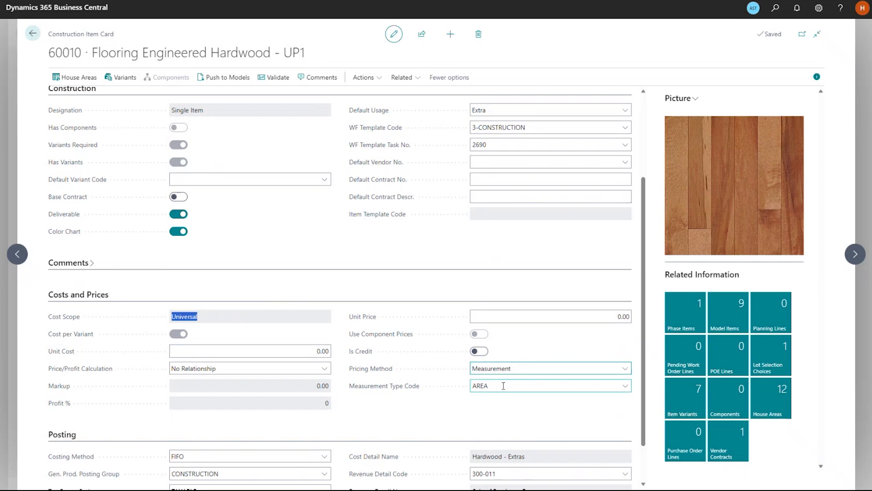
click(200, 318)
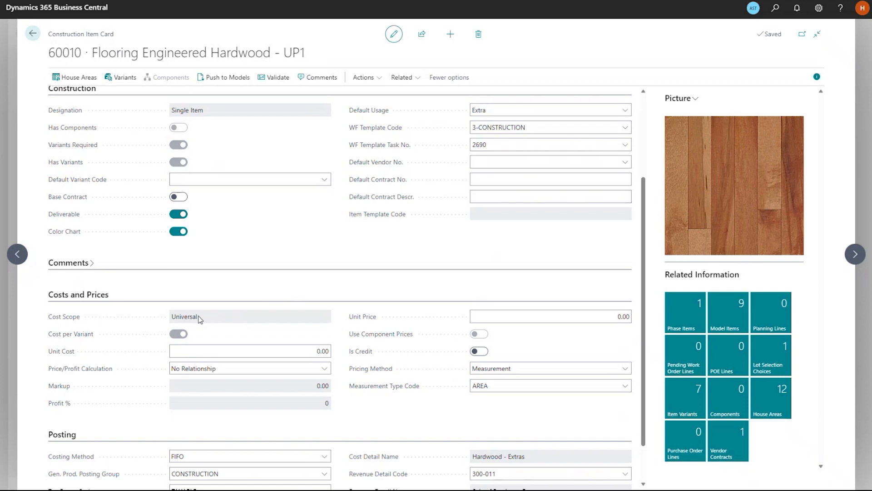
click(323, 351)
Open the item's variants and view the pictures of the Blackwood, Cherry, Ebony, Maple and Oak variants.
click(699, 400)
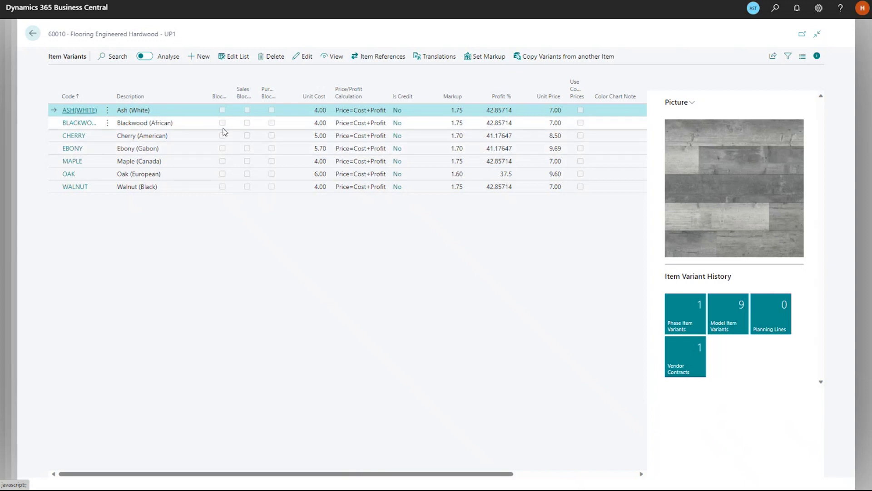
click(206, 124)
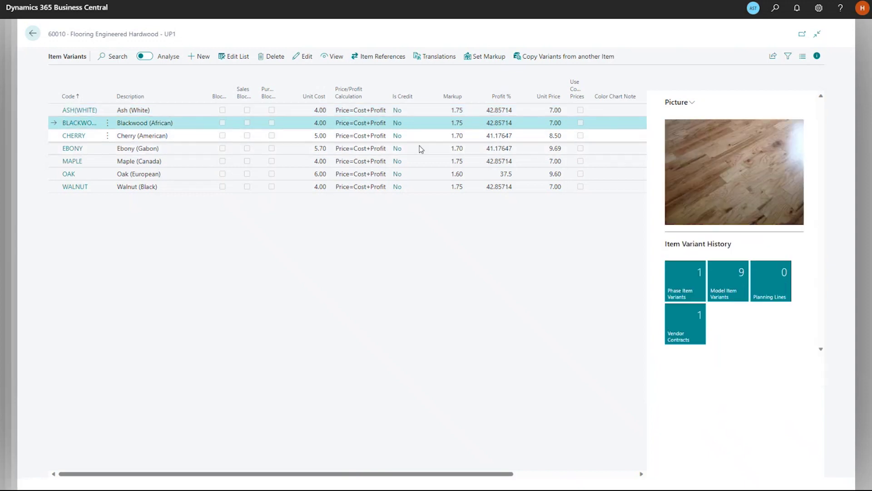
click(189, 137)
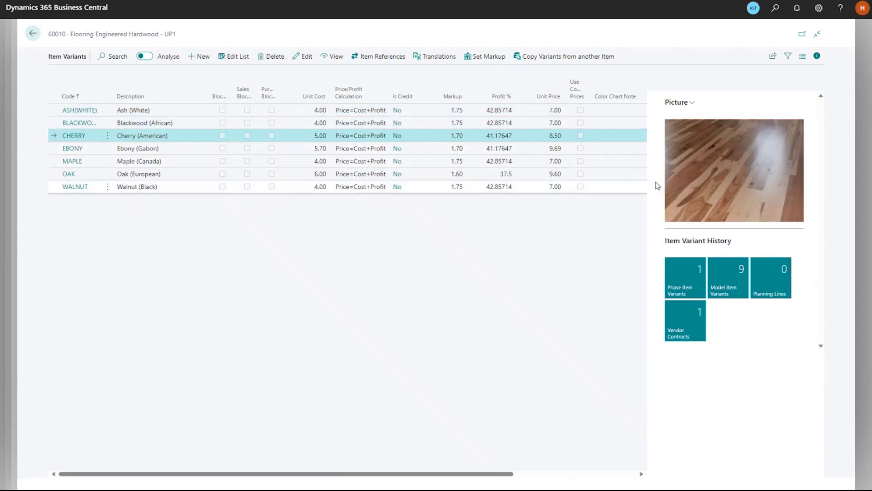
click(189, 149)
click(190, 162)
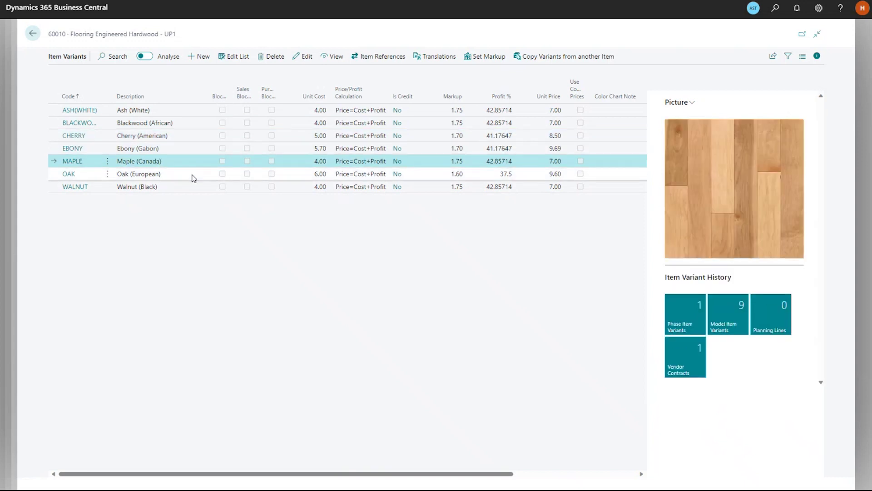
click(194, 177)
Import a walnut flooring picture for the Walnut (Black) variant and return to the item card.
click(193, 187)
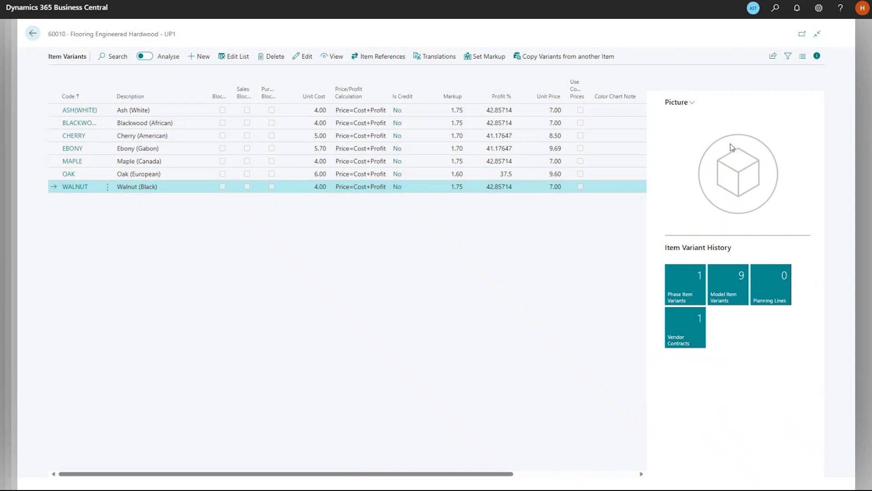
click(691, 103)
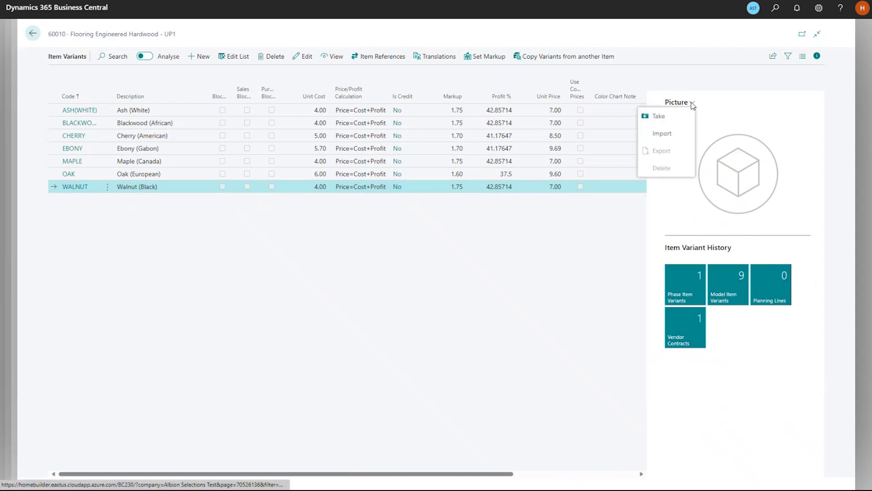
click(671, 134)
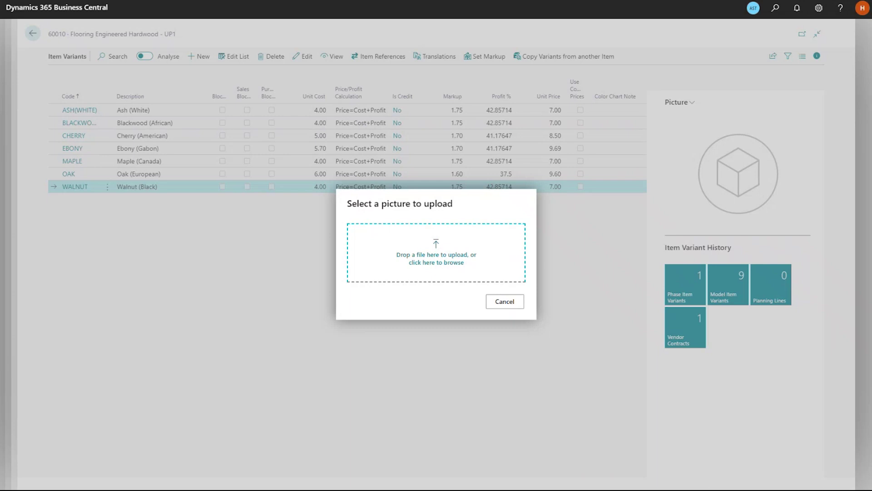
drag(202, 391, 448, 277)
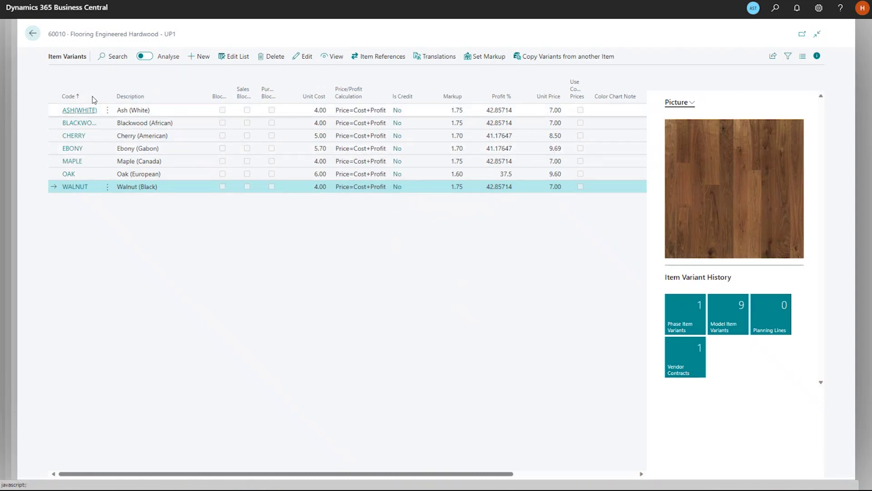
click(31, 34)
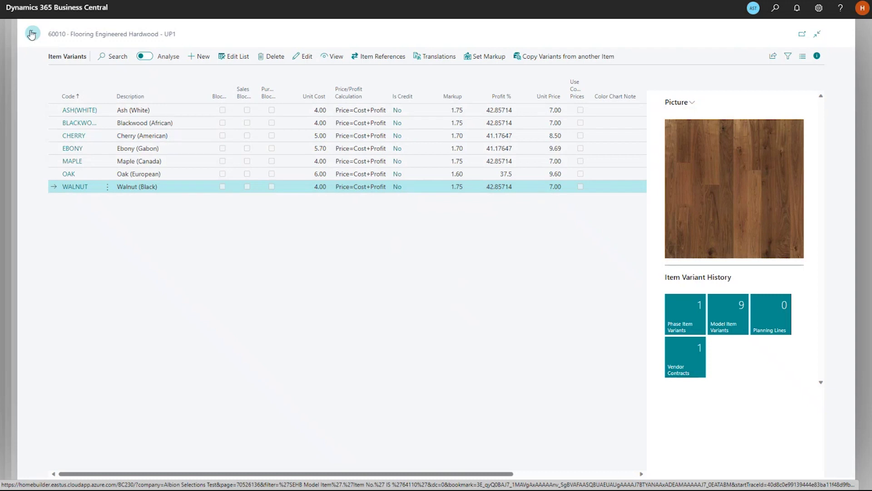
Review the available cost detail and revenue detail codes in the item's posting settings and return to the color chart items list.
scroll(425, 345, down, 1)
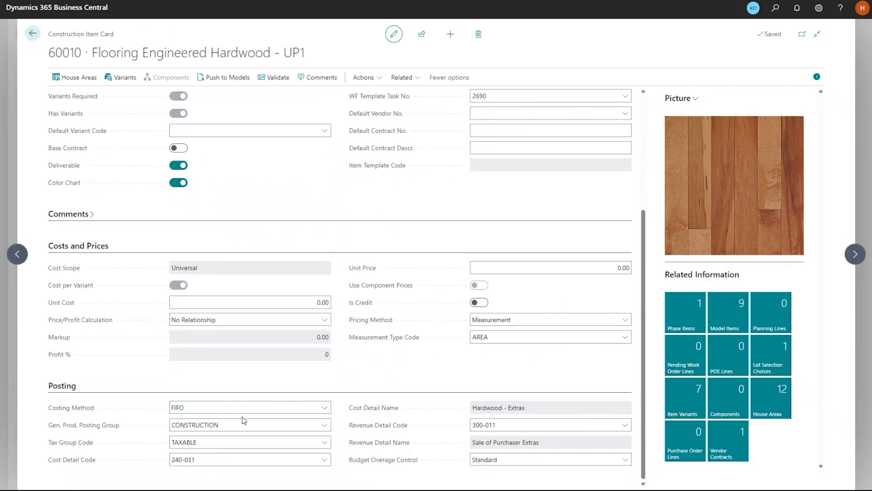
click(210, 459)
click(324, 459)
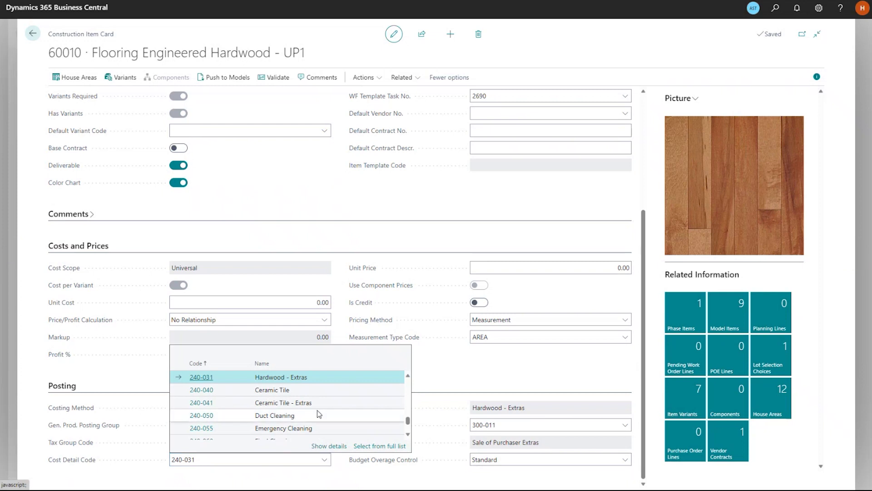
click(474, 375)
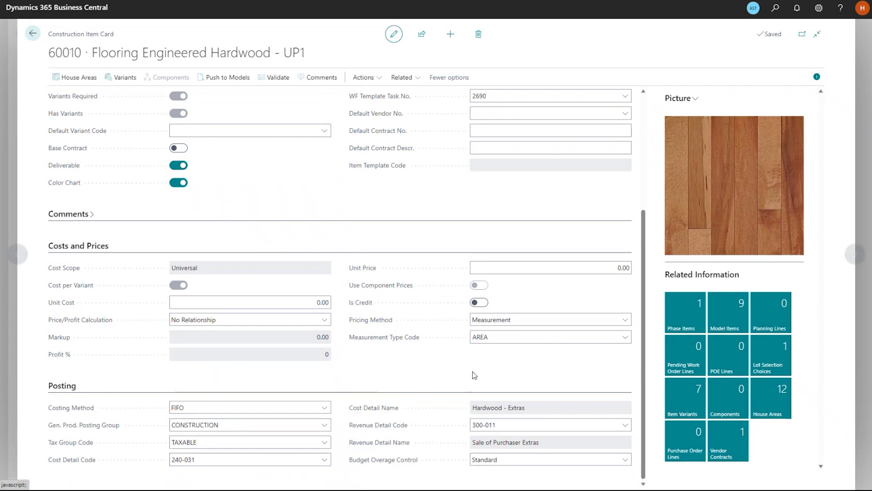
click(627, 424)
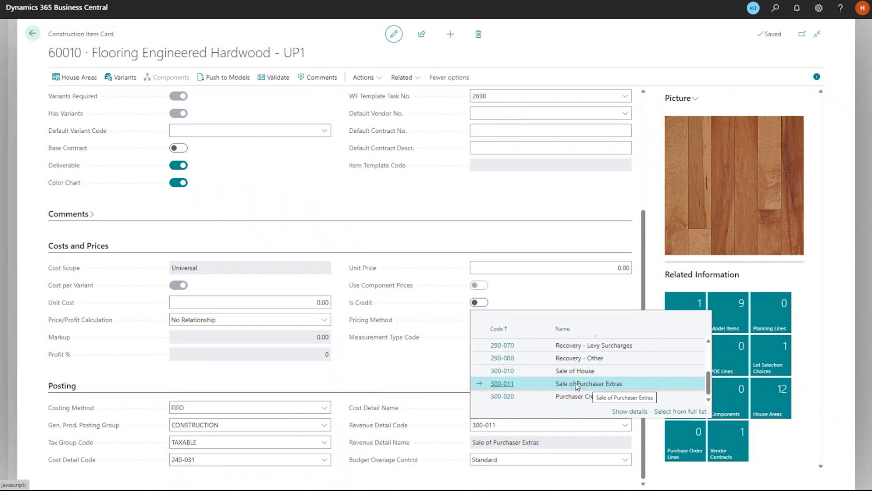
click(430, 376)
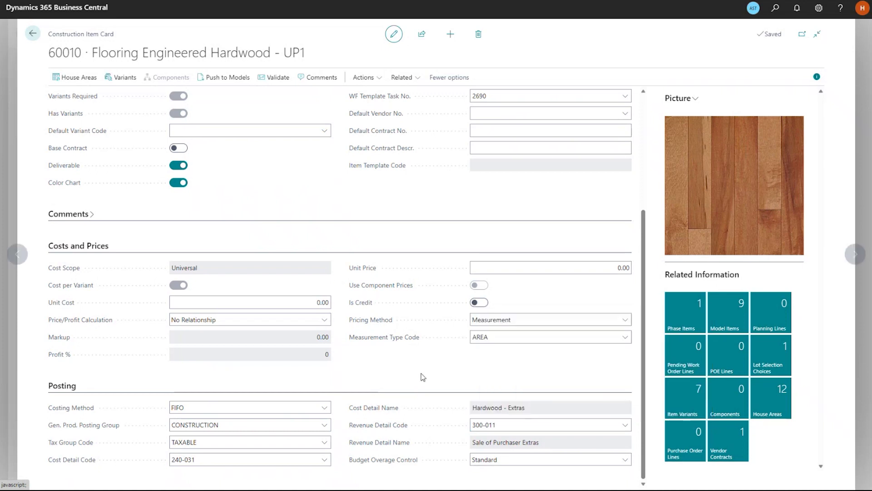
scroll(434, 380, up, 4)
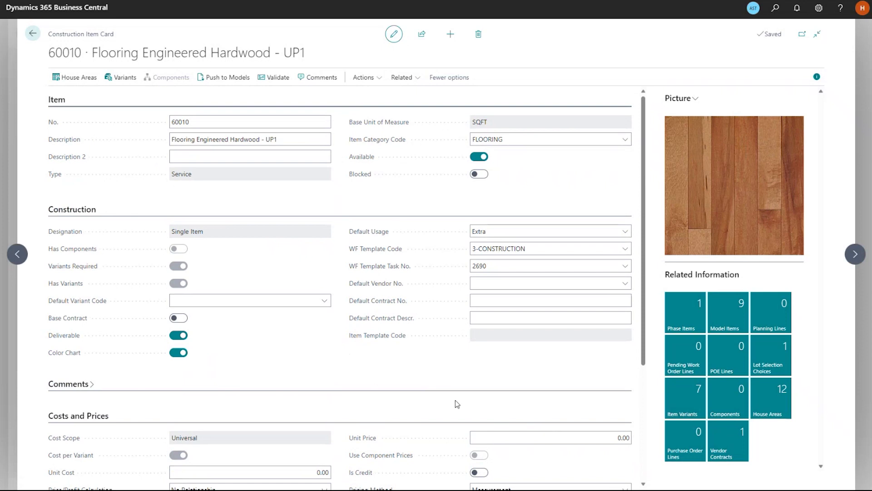
click(33, 34)
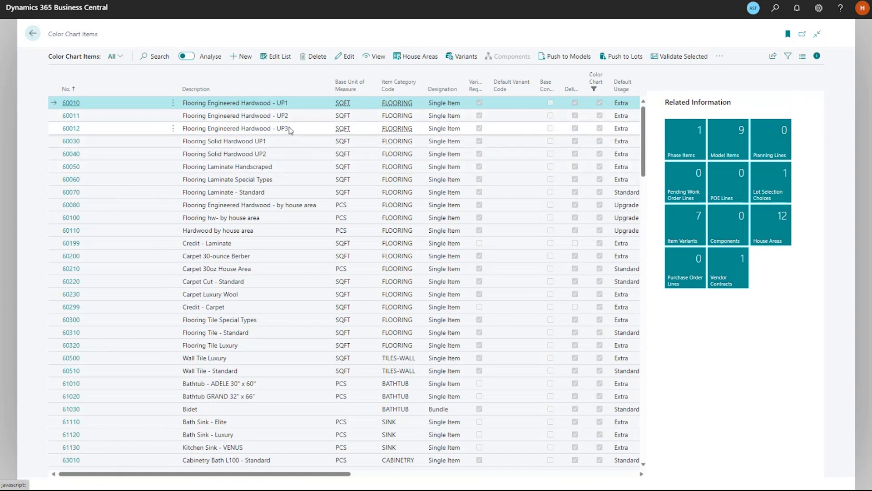
Review the Copy to new Item options for item 60010 and close them without copying.
click(719, 56)
mouse_move(686, 75)
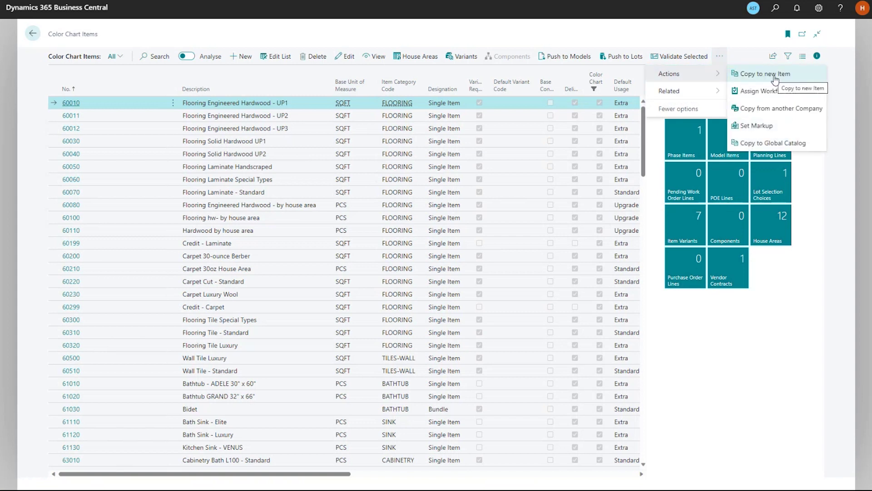
click(724, 31)
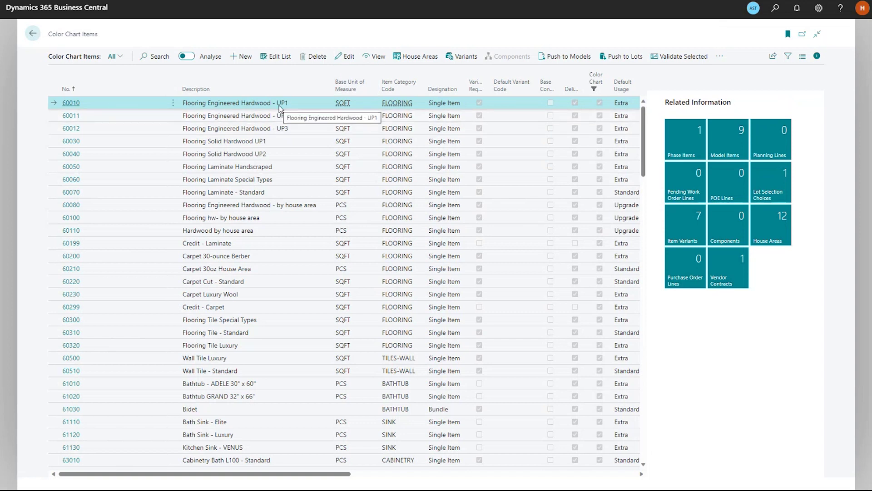
click(719, 56)
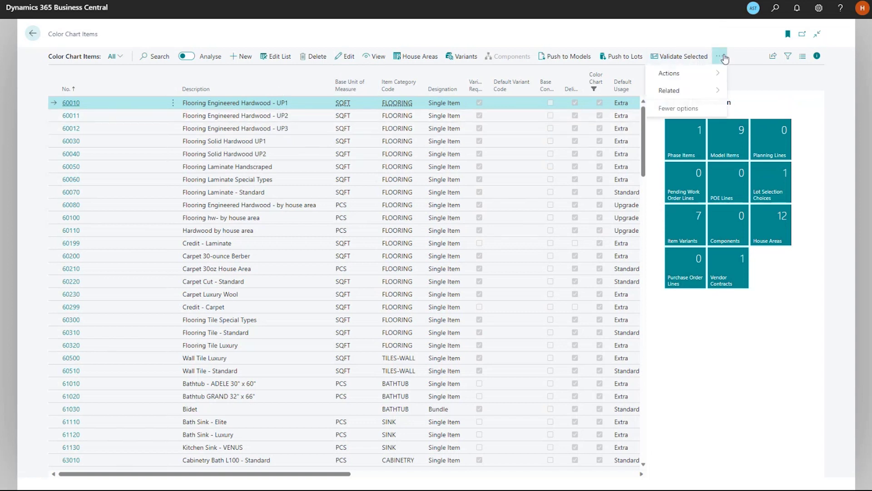
mouse_move(675, 78)
click(754, 74)
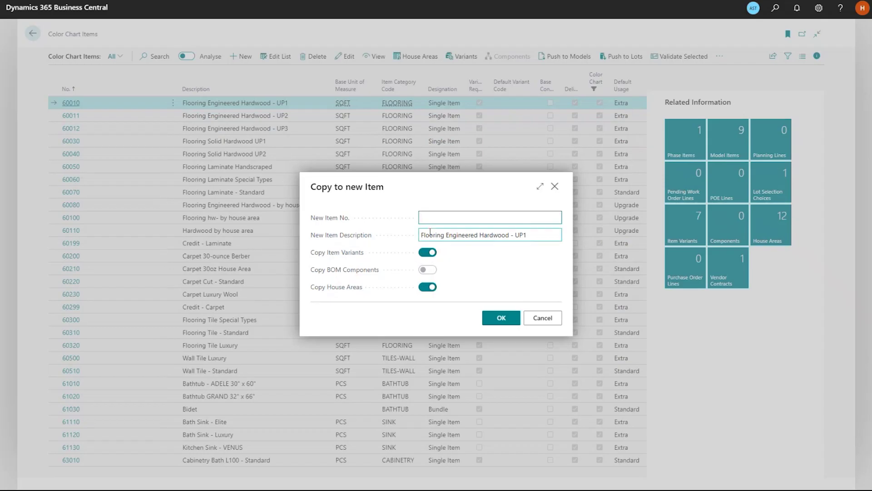
click(542, 318)
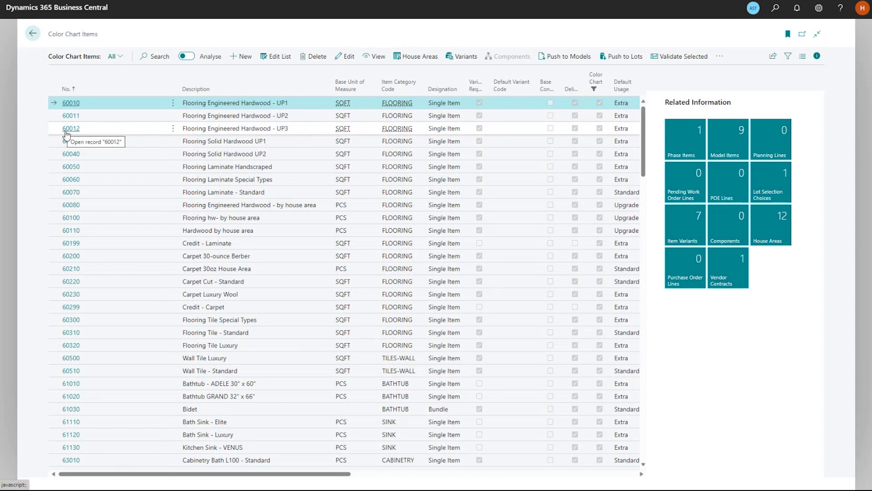
Leave the color chart items list and find and open the Item Worksheet Templates page.
key(Escape)
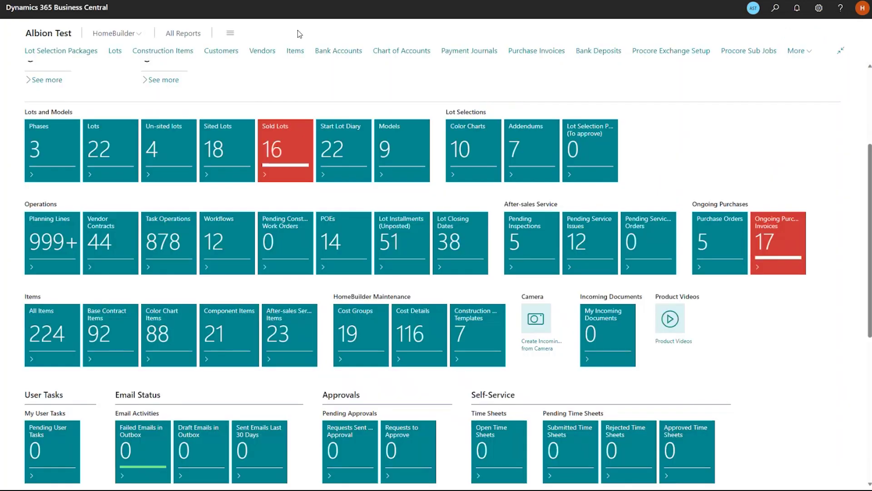
click(775, 9)
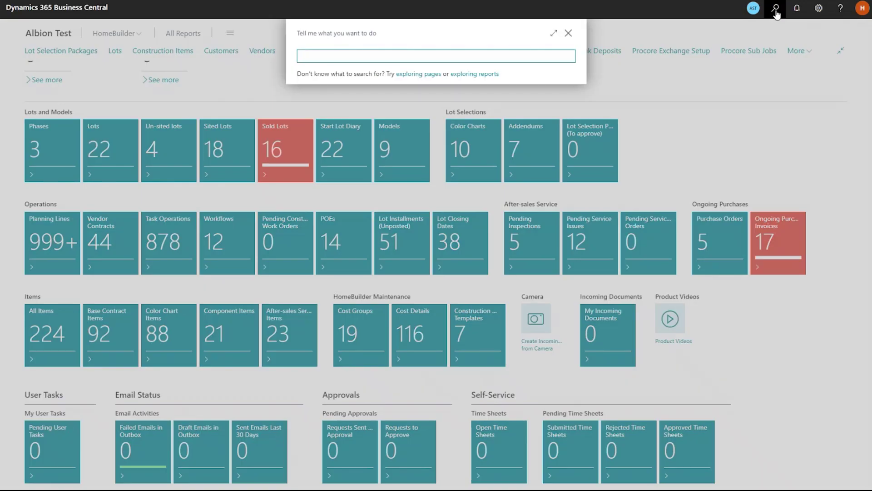
text(item work)
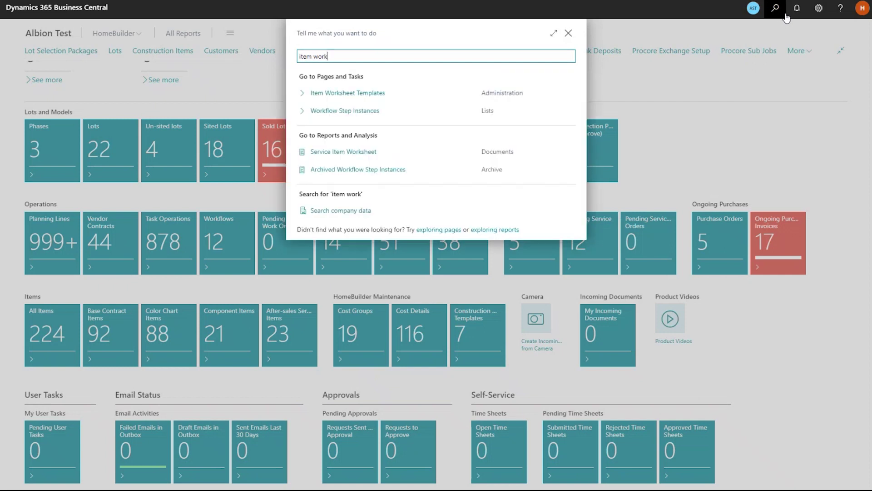
click(367, 95)
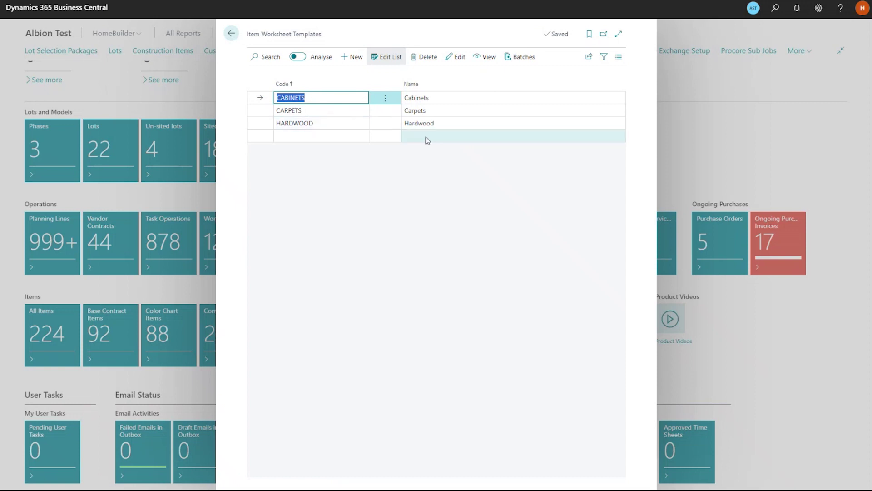
Open the item worksheet for the HARDWOOD batch of the Hardwood template.
click(438, 122)
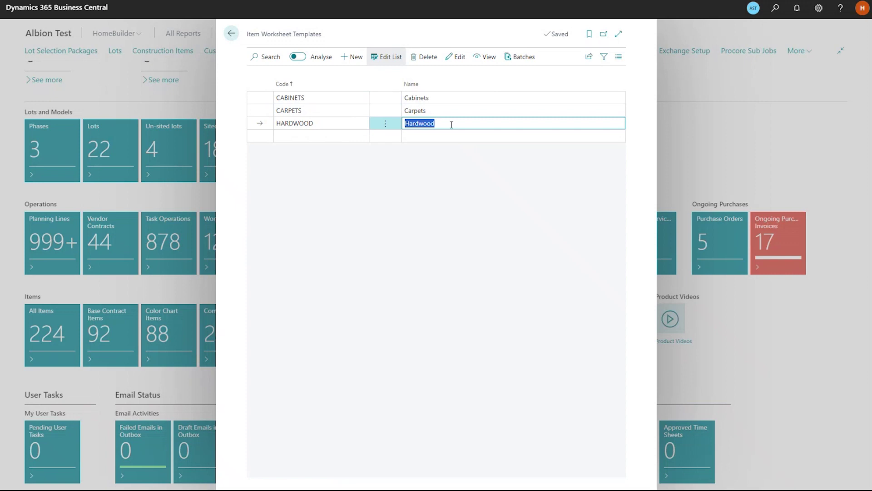
click(521, 59)
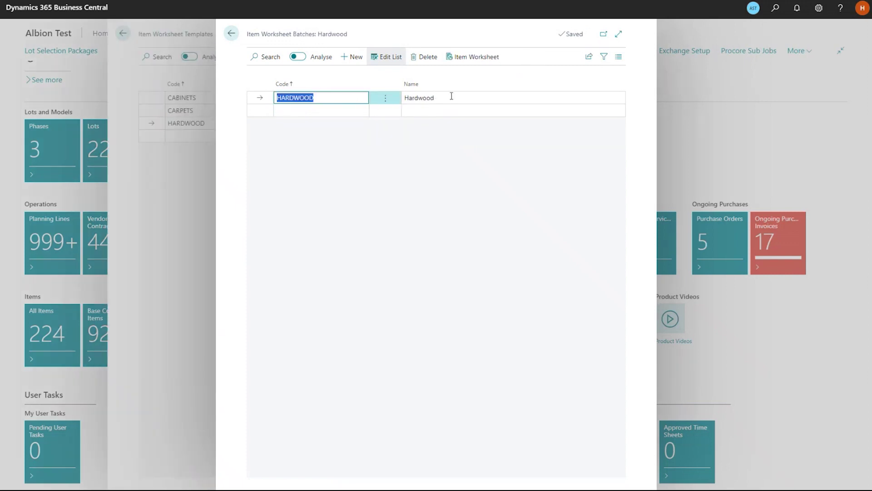
click(480, 58)
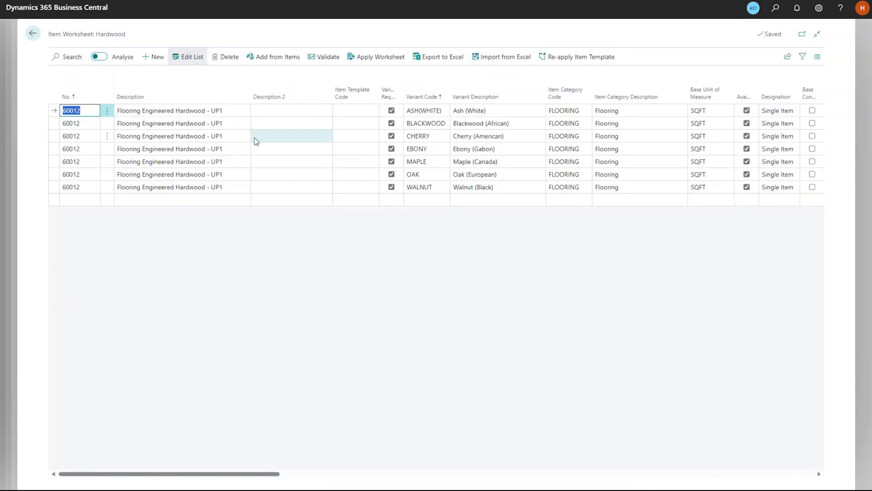
Delete all existing item 60012 lines from the Hardwood item worksheet.
shift+click(248, 187)
click(227, 58)
click(478, 276)
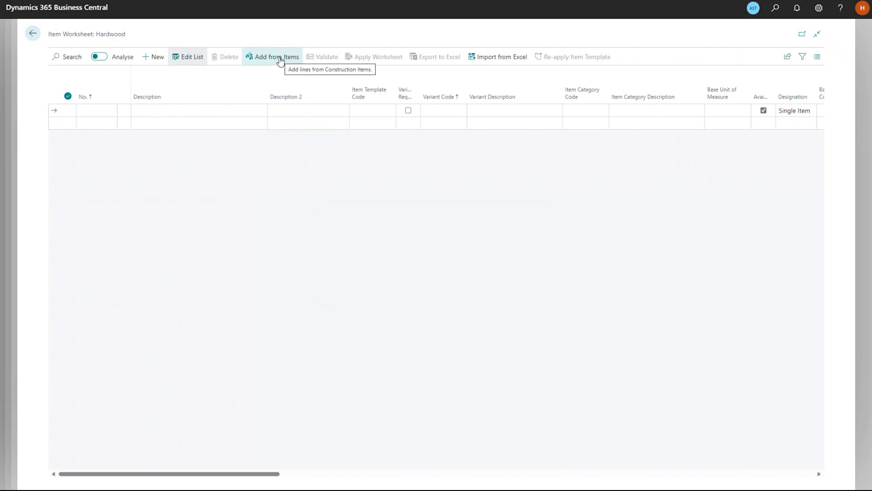
Add item 60010, Flooring Engineered Hardwood - UP1, to the Hardwood worksheet after filtering the construction items by "hard".
click(280, 58)
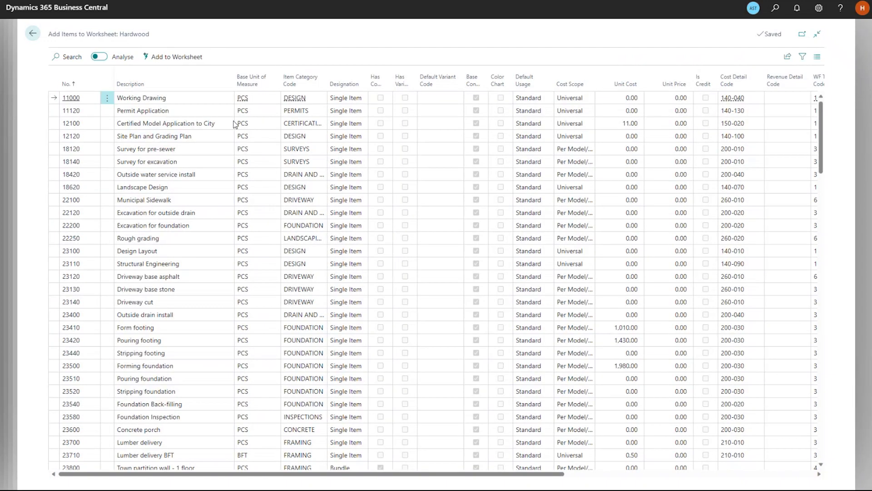
click(74, 58)
text(wor)
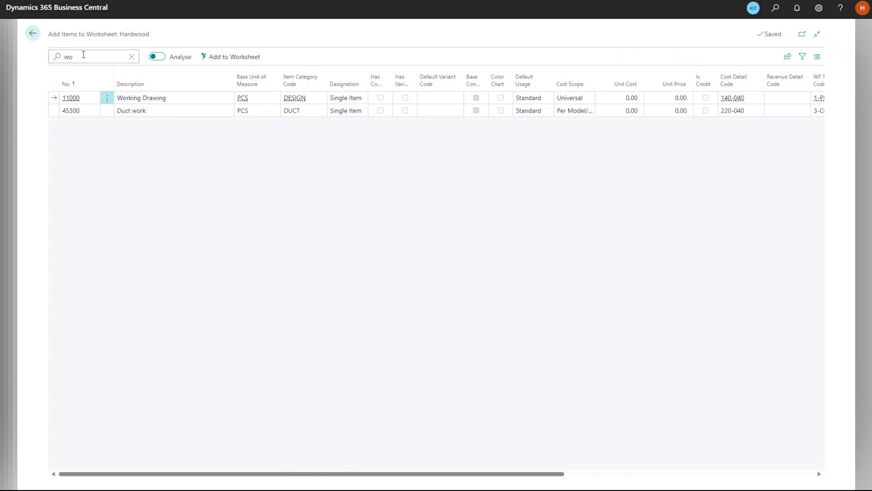
key(BackSpace)
text(hard)
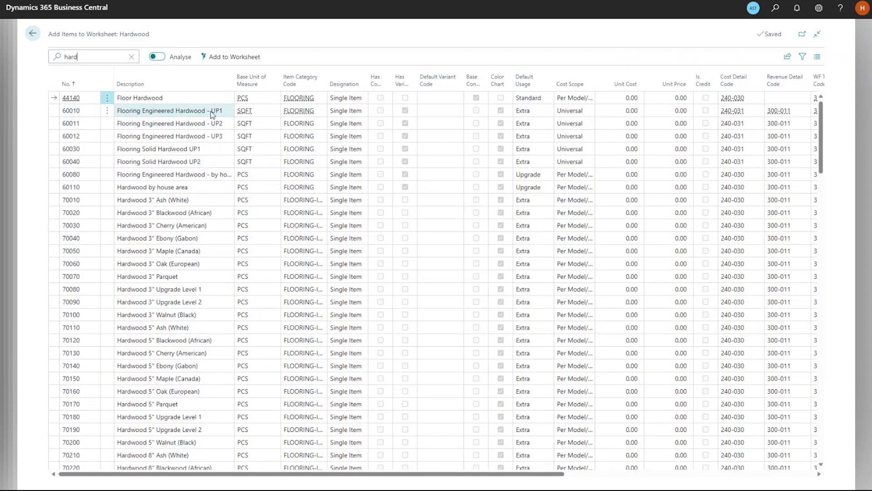
click(212, 114)
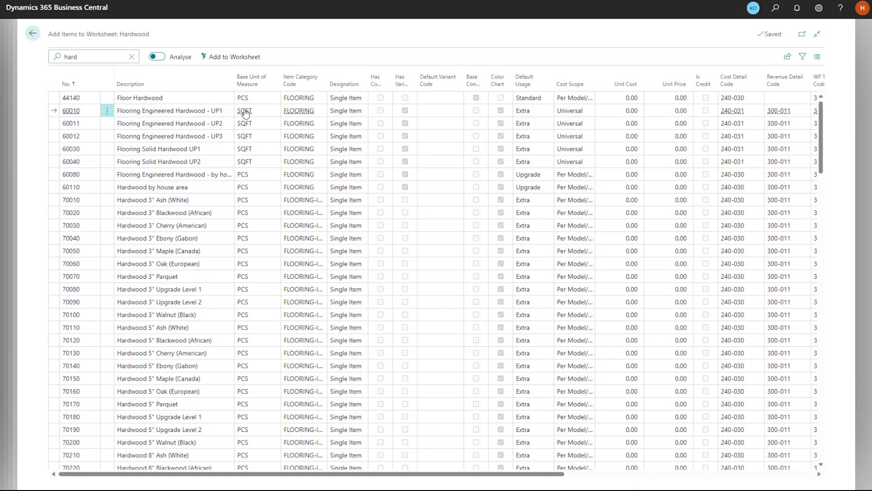
click(226, 58)
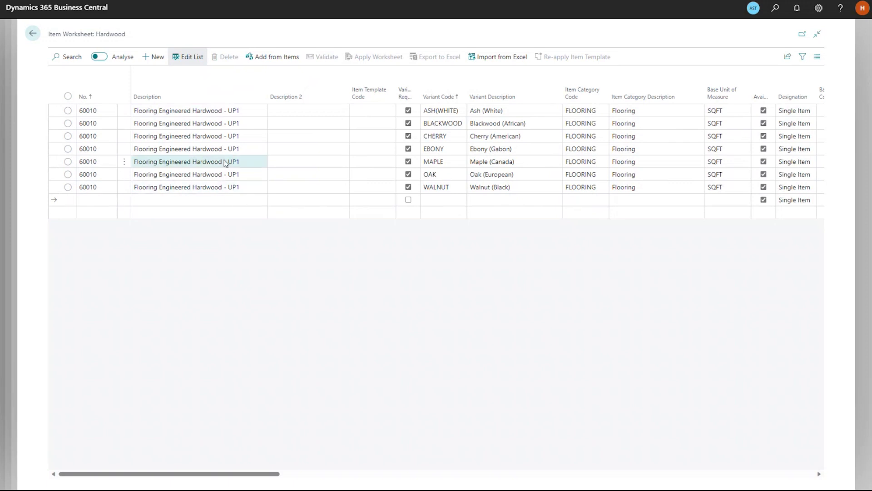
Export the worksheet lines to Excel and open the downloaded file Export_Item_Worksheet_Lines (34).xlsx.
click(445, 59)
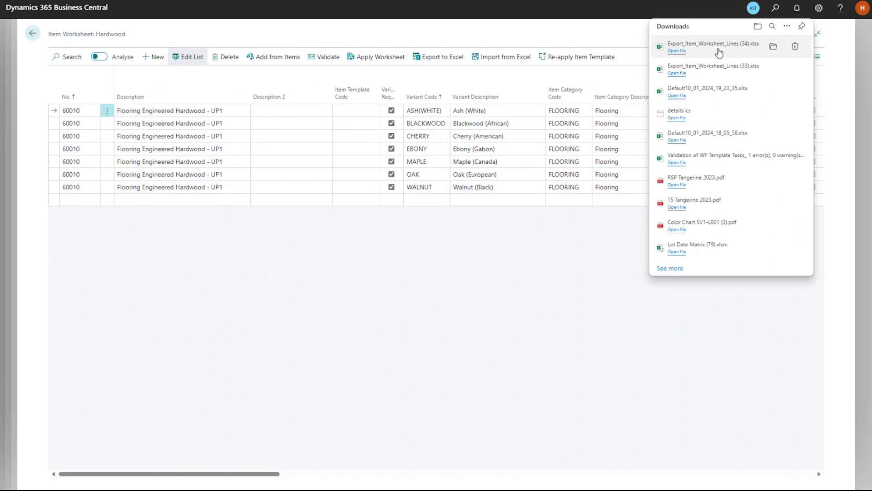
click(774, 47)
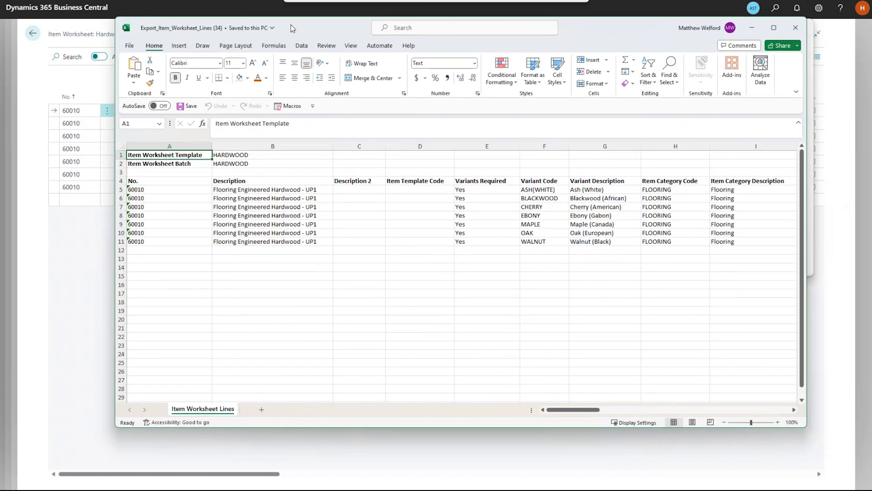
drag(290, 25, 267, 27)
Set the item No. to 60013 on all seven variant rows, A5 to A11.
click(127, 192)
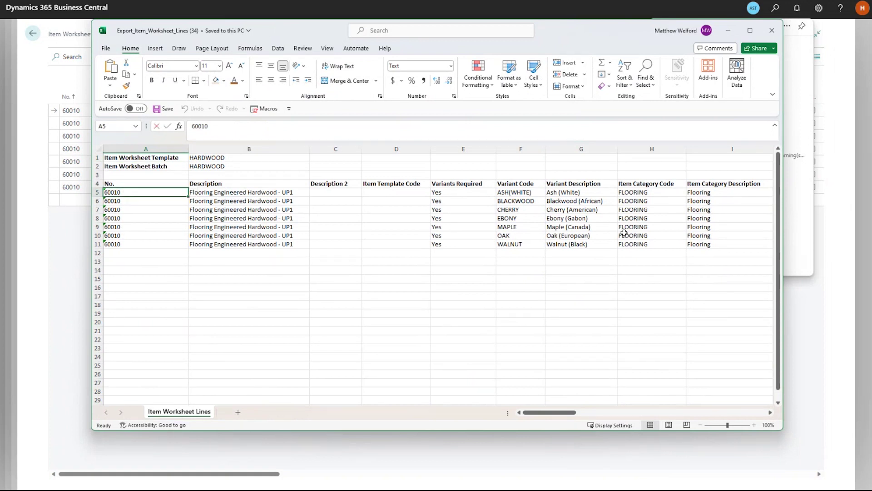
text(60)
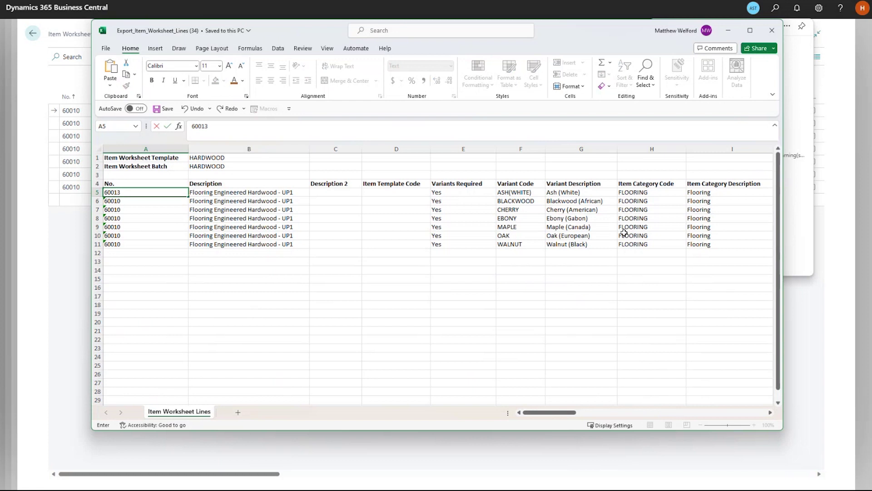
key(Return)
key(Up)
key(ctrl+c)
key(shift+Down)
key(shift+Down)
key(shift+Down)
key(shift+Down)
key(shift+Down)
key(shift+Down)
key(ctrl+v)
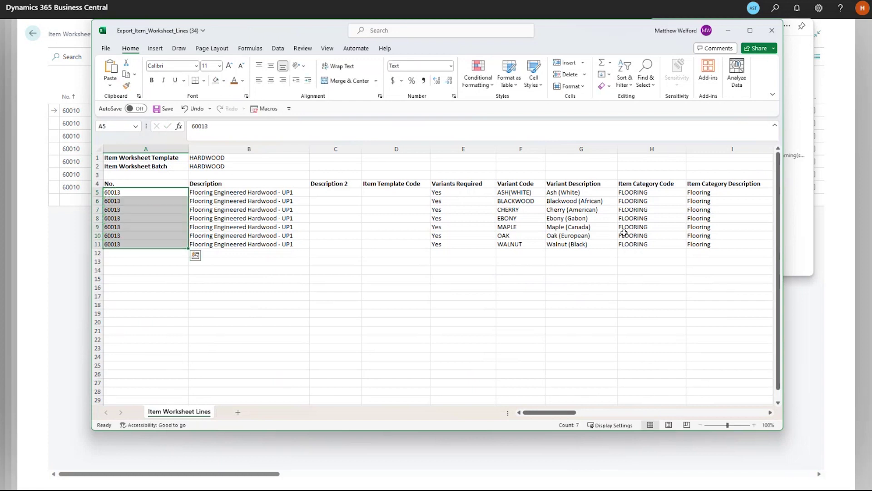
Change the description on all seven variant rows, B5 to B11, to "Flooring Engineered Hardwood - UP4".
key(Right)
key(F2)
key(BackSpace)
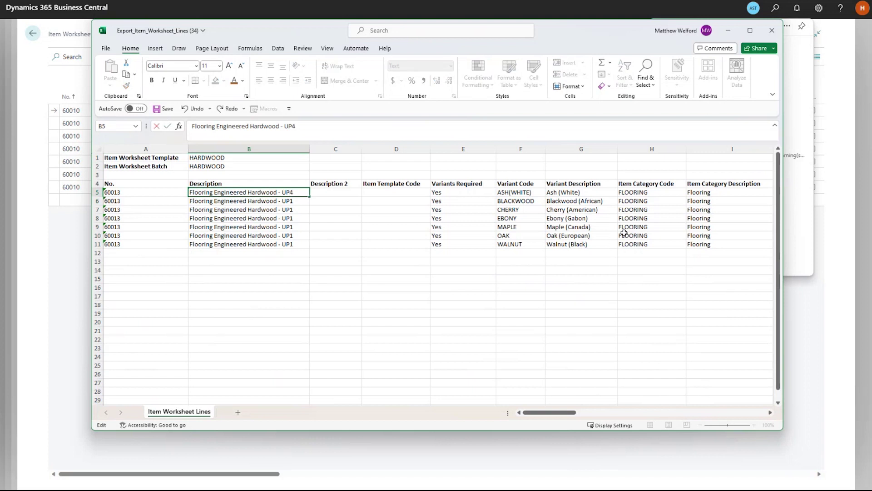
text(4)
key(Return)
key(Up)
key(ctrl+c)
key(shift+Down)
key(shift+Down)
key(shift+Down)
key(shift+Down)
key(shift+Down)
key(shift+Down)
key(ctrl+v)
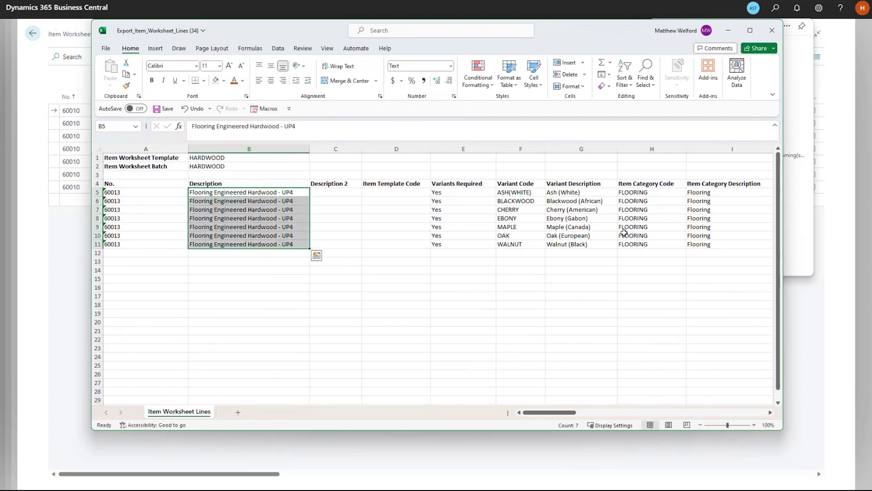
Change the variant description of the OAK row in G10 to "Oak - Special".
key(Right)
key(Right)
key(Right)
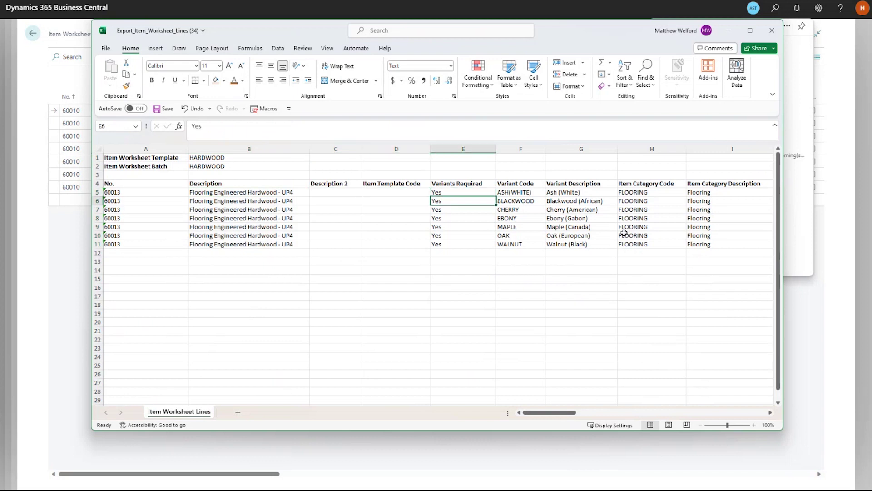
key(Right)
key(Down)
key(Down)
key(Down)
key(Down)
key(Down)
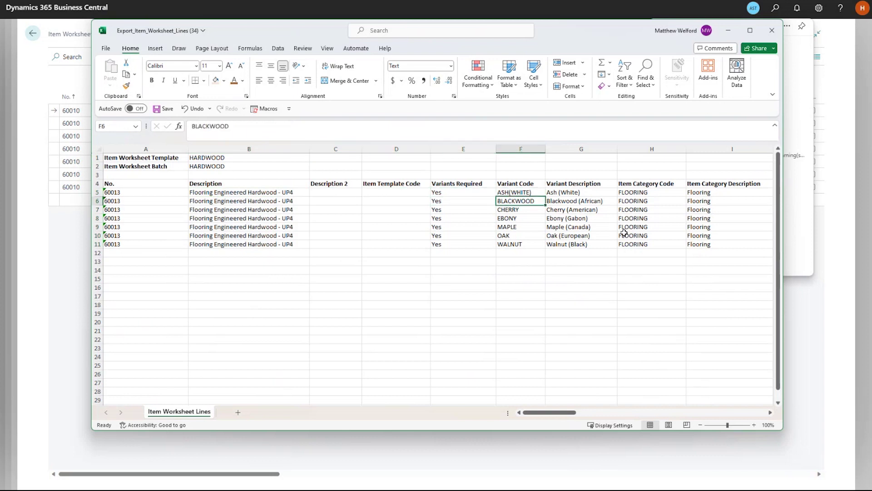
key(Down)
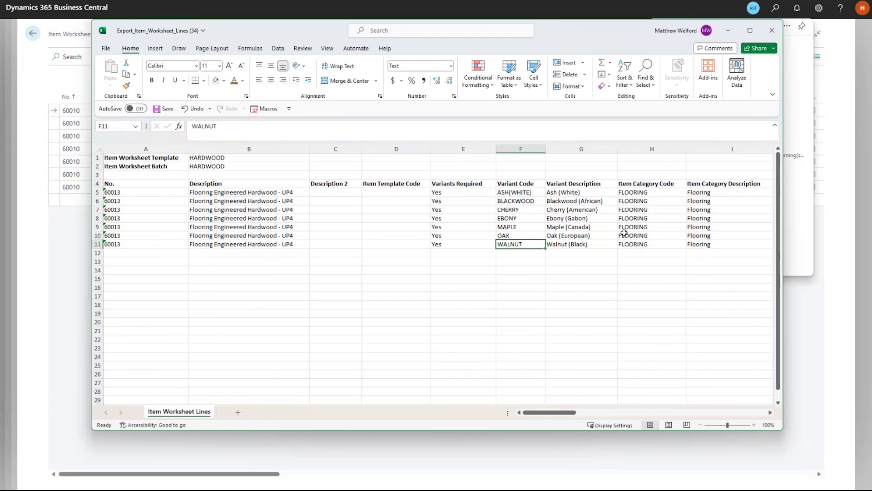
key(Up)
key(Right)
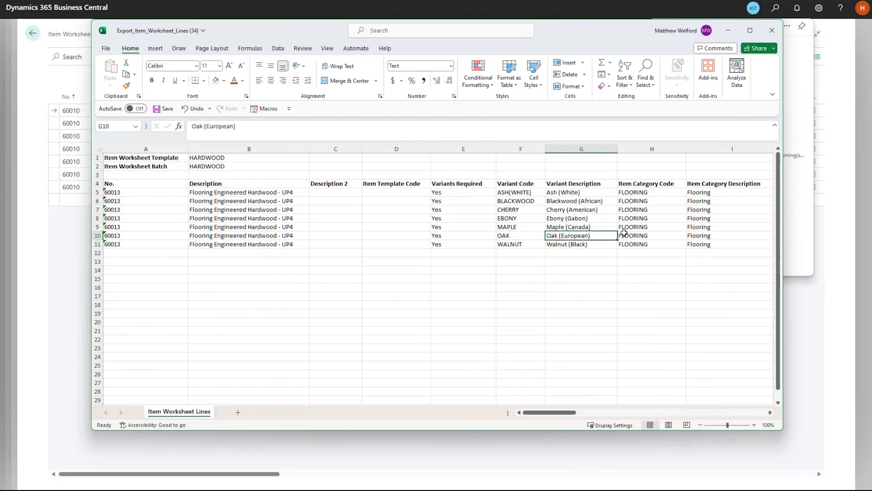
text(Oak - Specia)
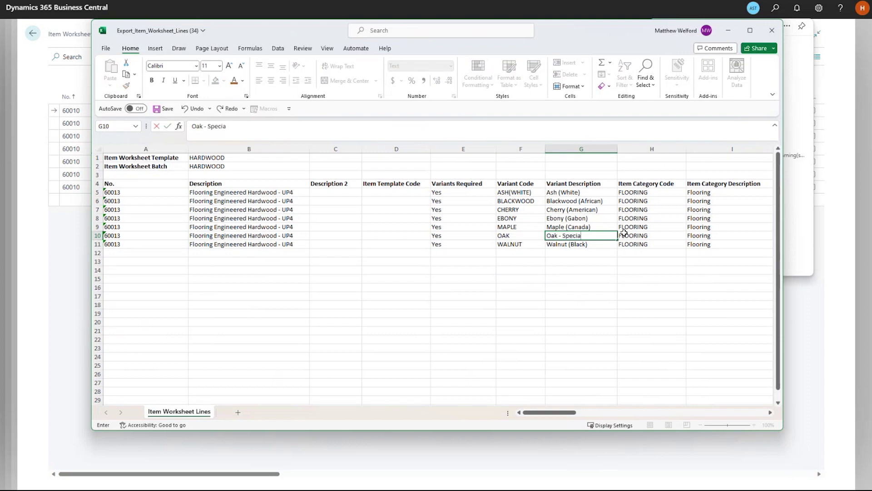
text(l)
key(Return)
Enter the cost multiplier 1.5 in cell S13, below the Unit Cost column.
key(Up)
key(Right)
key(Right)
key(Right)
key(Right)
key(Right)
key(Right)
key(Right)
key(Right)
key(Right)
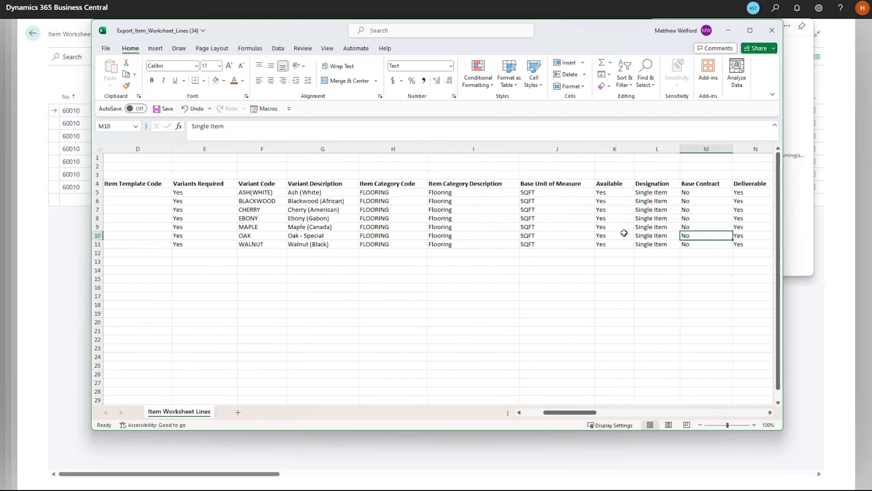
key(Right)
key(Right)
key(Right)
key(Up)
key(Up)
key(Up)
key(Up)
key(Up)
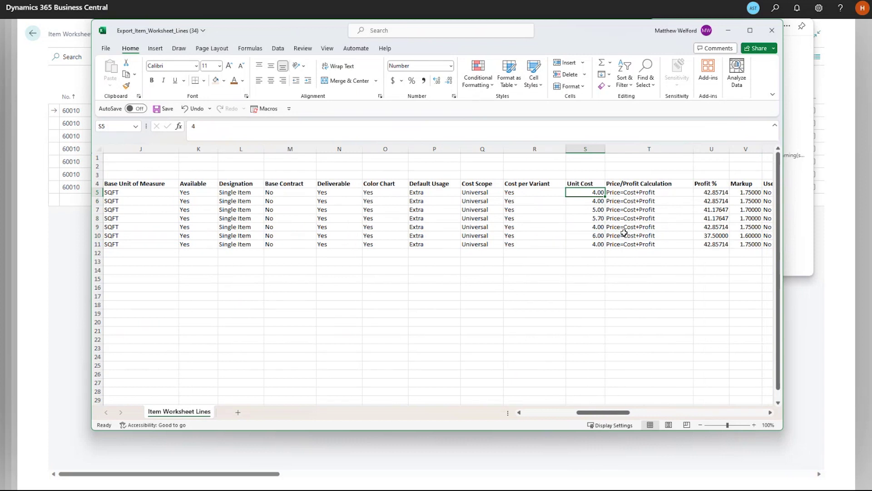
click(587, 262)
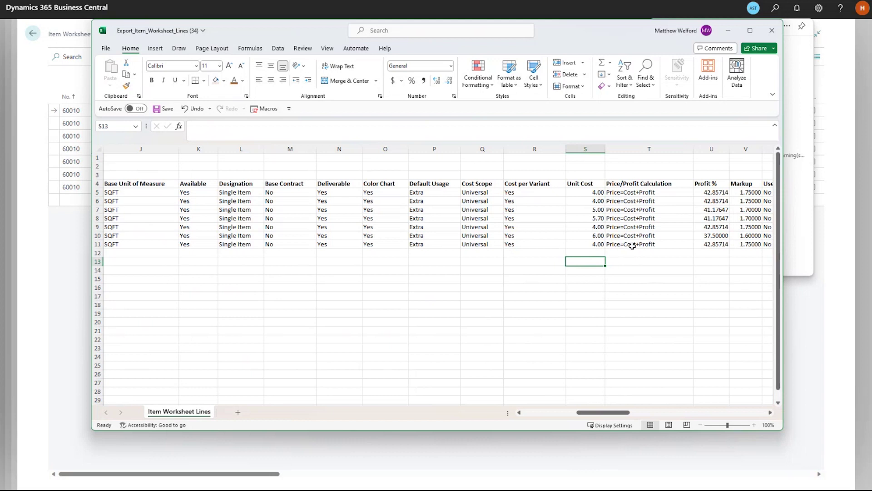
text(1)
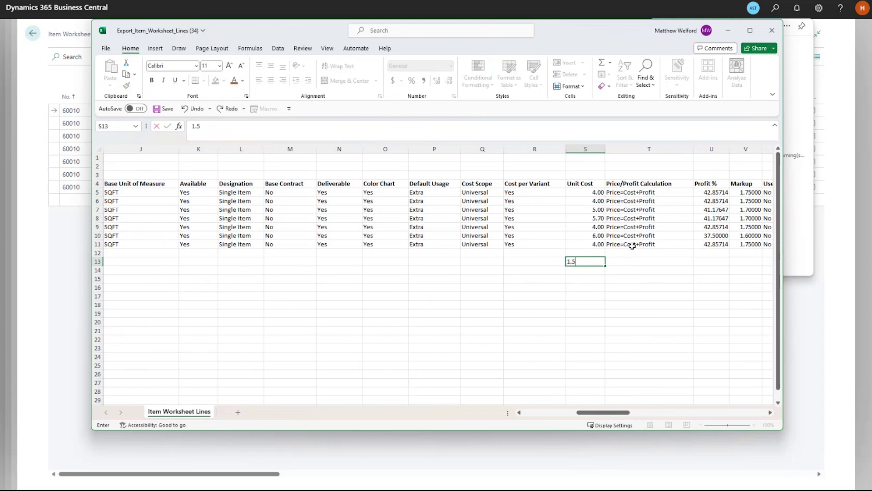
text(.5)
key(ctrl+Return)
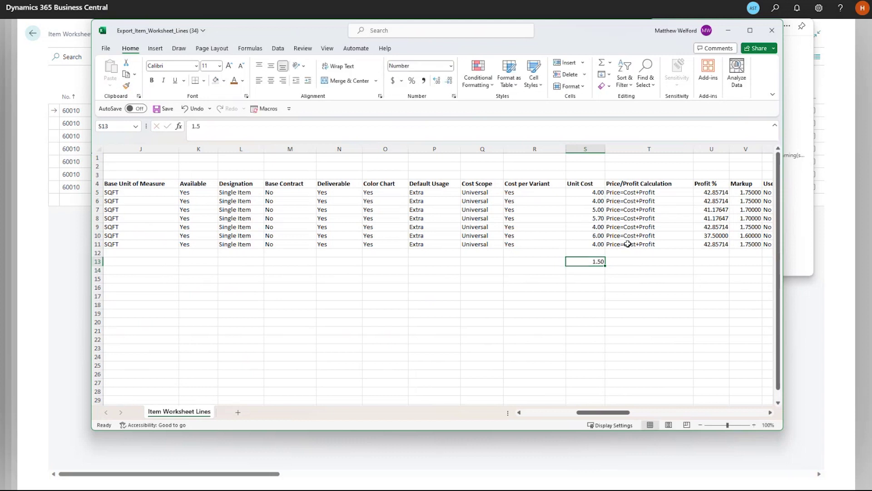
Multiply the unit costs in S5 to S11 by the value in S13, using Paste Special with the Multiply operation.
key(ctrl+c)
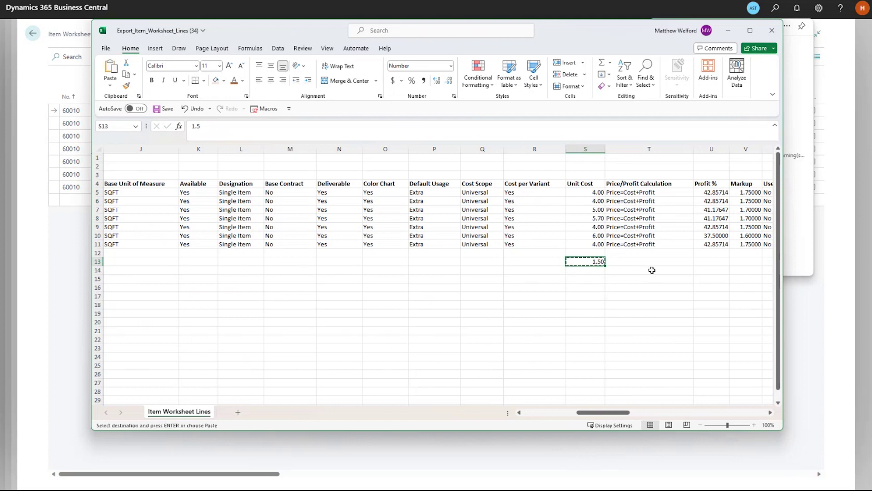
drag(581, 193, 587, 244)
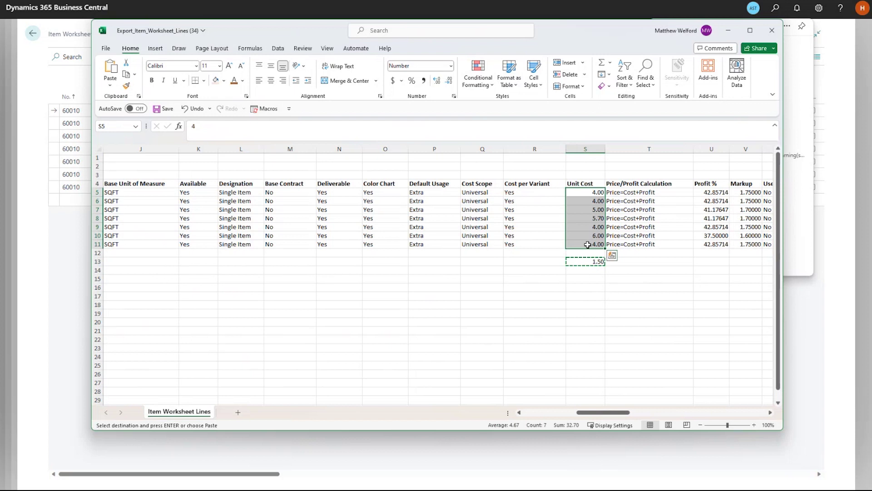
right_click(587, 216)
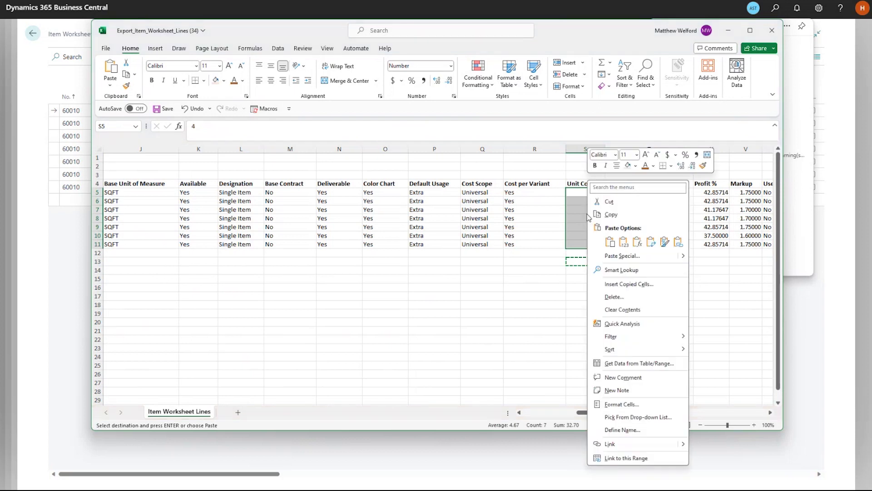
click(621, 255)
click(644, 287)
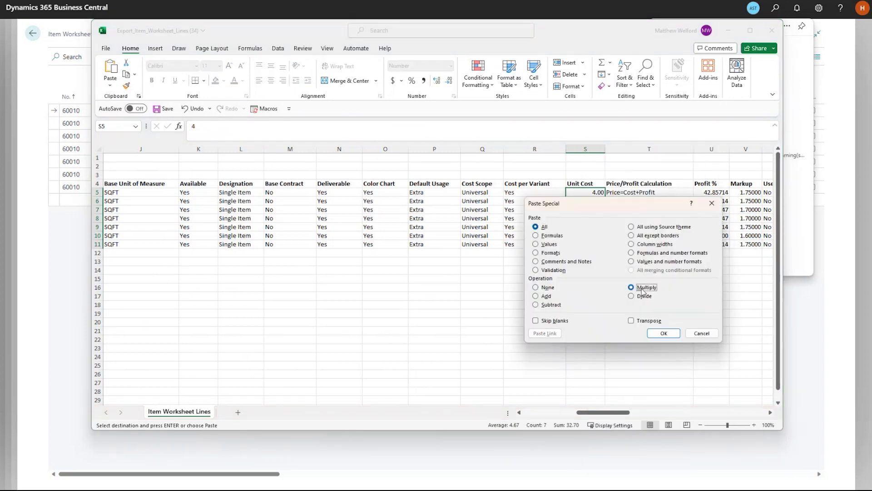
click(663, 333)
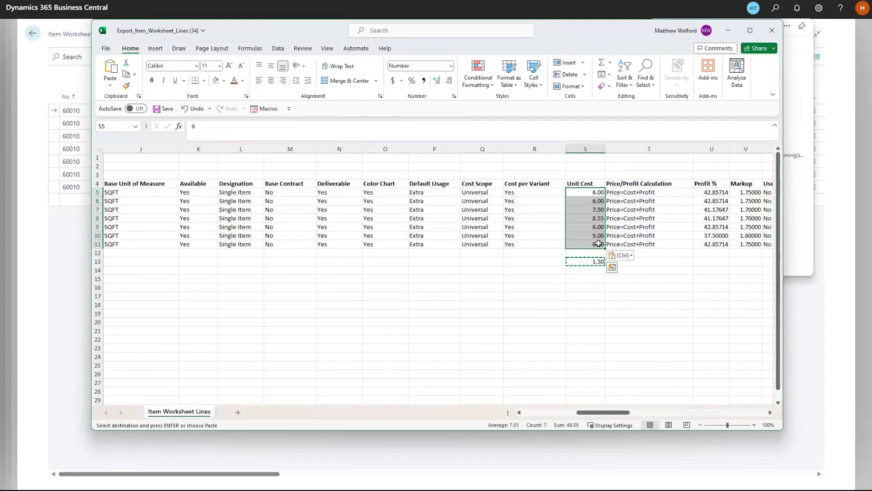
Multiply the unit prices in X5 to X11 by the value in S13, using Paste Special with the Multiply operation.
drag(616, 412, 635, 414)
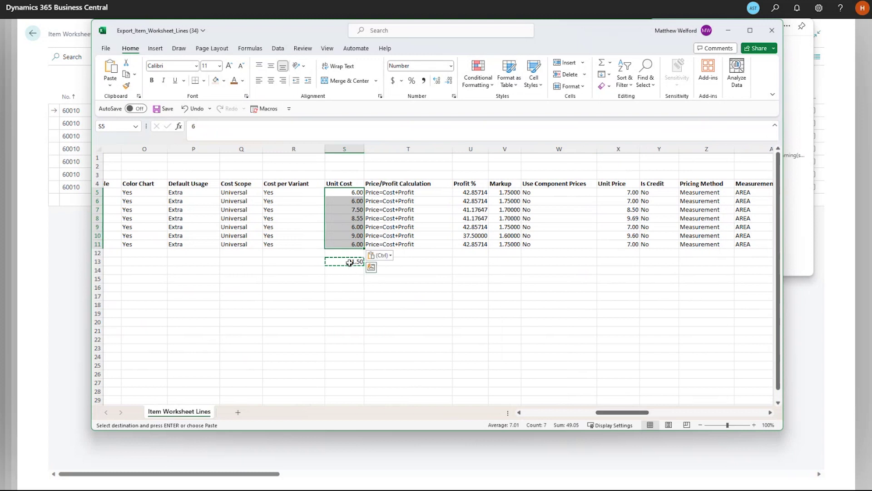
drag(627, 192, 628, 244)
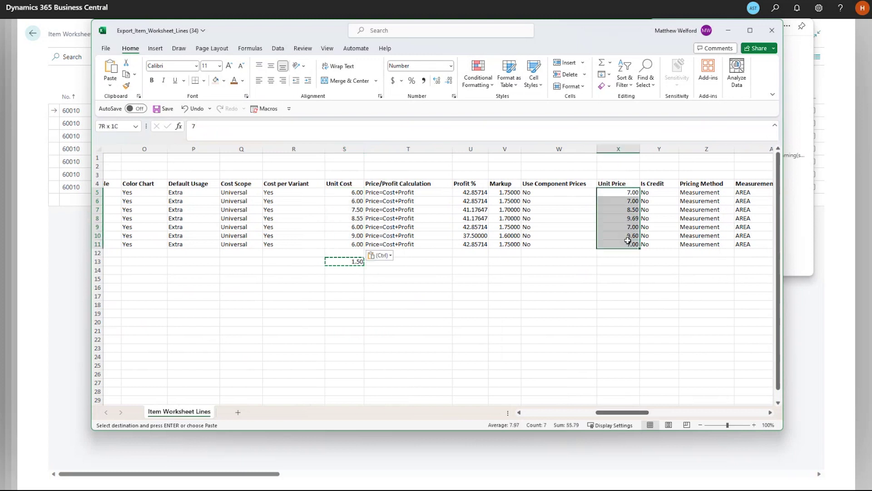
right_click(618, 213)
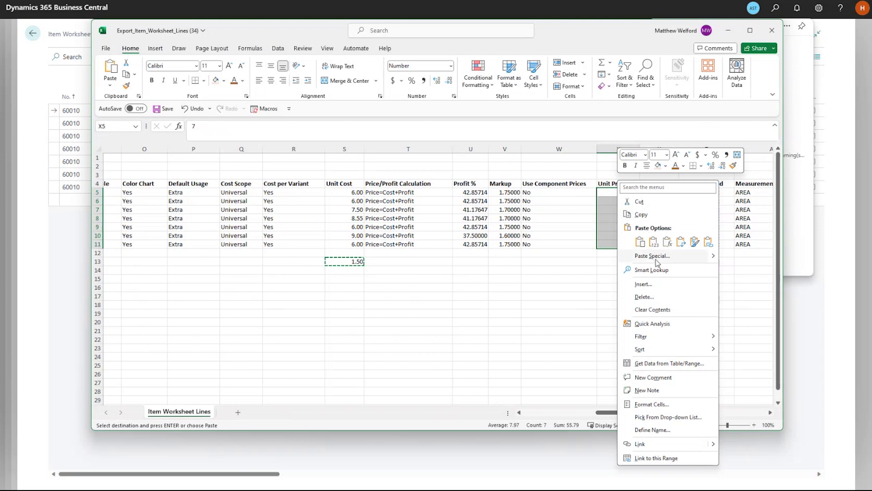
click(656, 257)
click(669, 284)
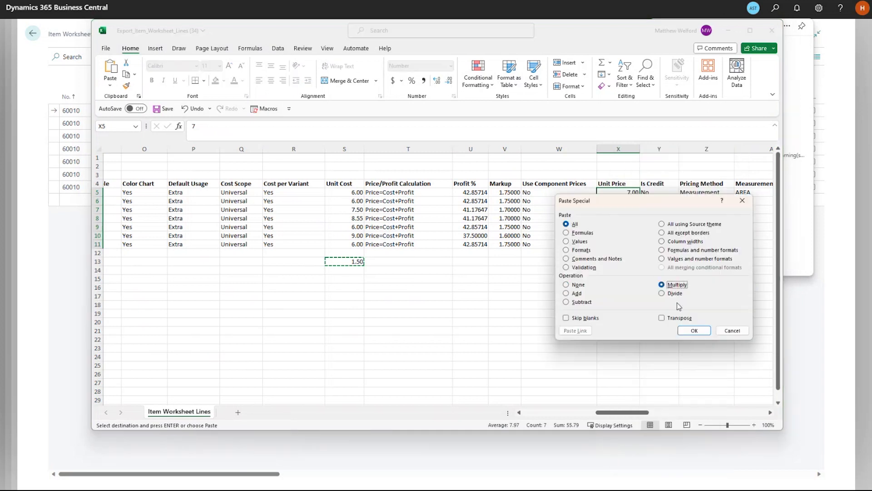
click(694, 330)
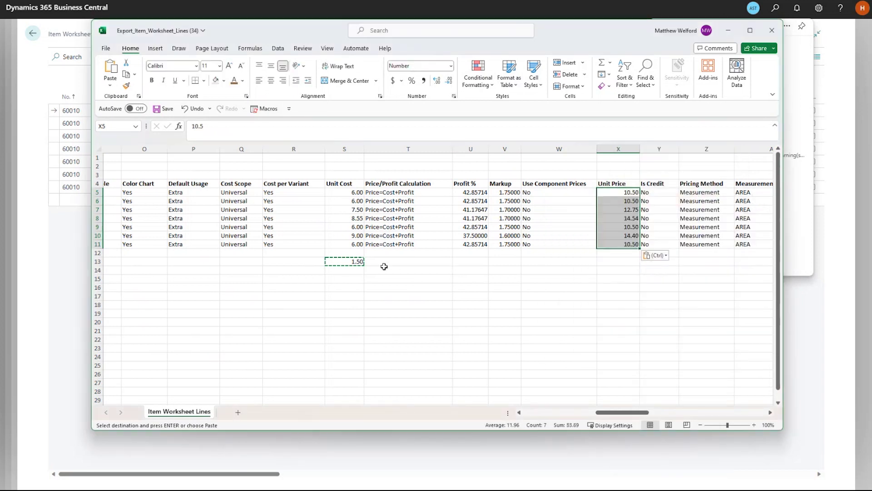
Clear the multiplier from cell S13 below the Unit Cost column.
click(352, 263)
key(Delete)
key(Up)
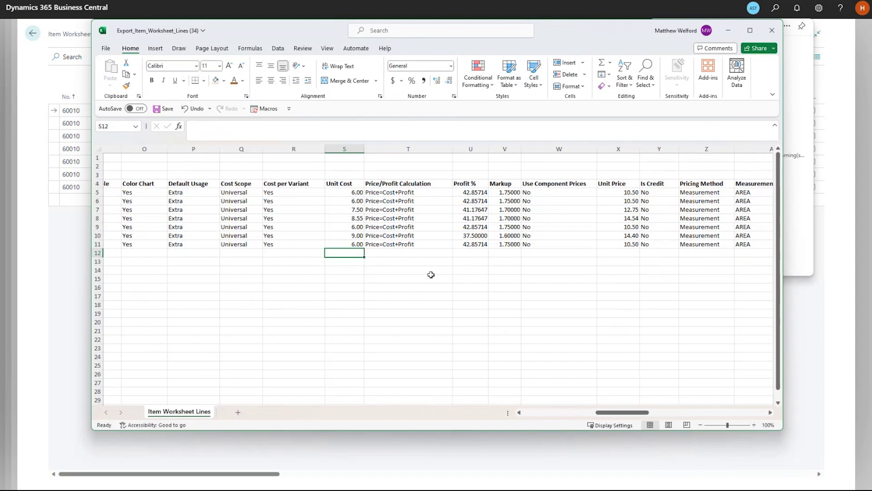
Review the remaining columns of the worksheet lines, and close the workbook with its changes saved.
drag(629, 414, 661, 411)
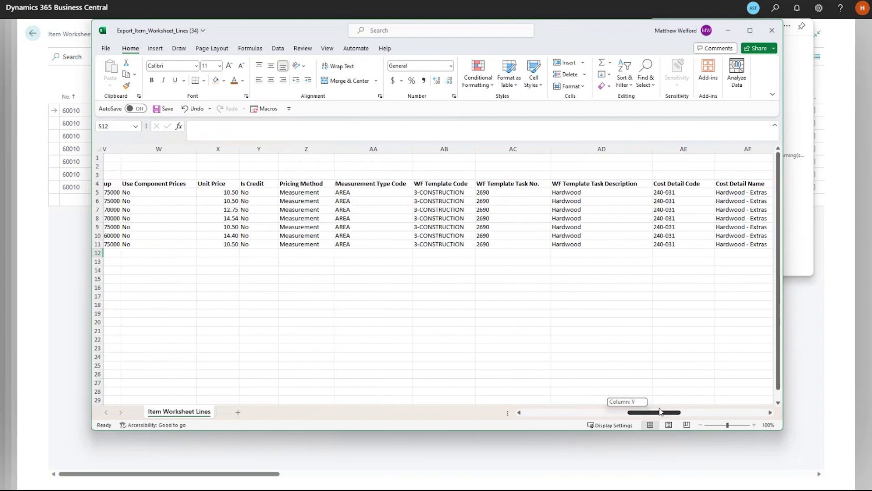
drag(661, 412, 775, 413)
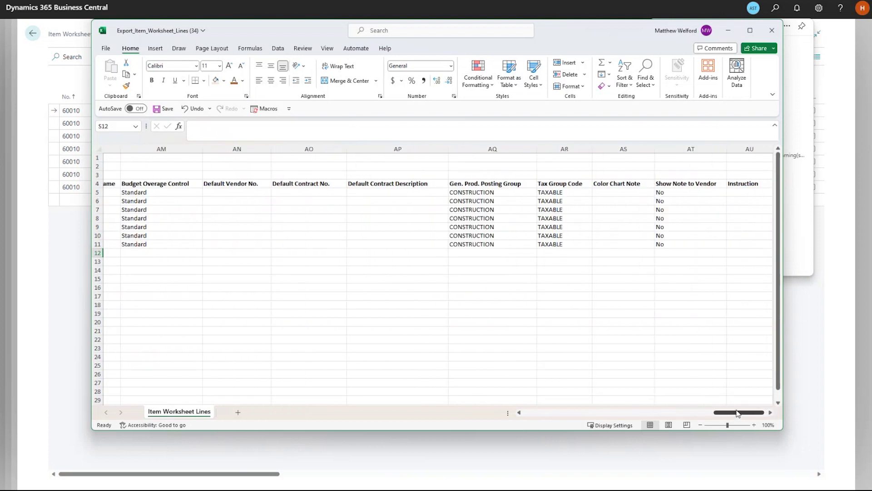
drag(737, 414, 321, 399)
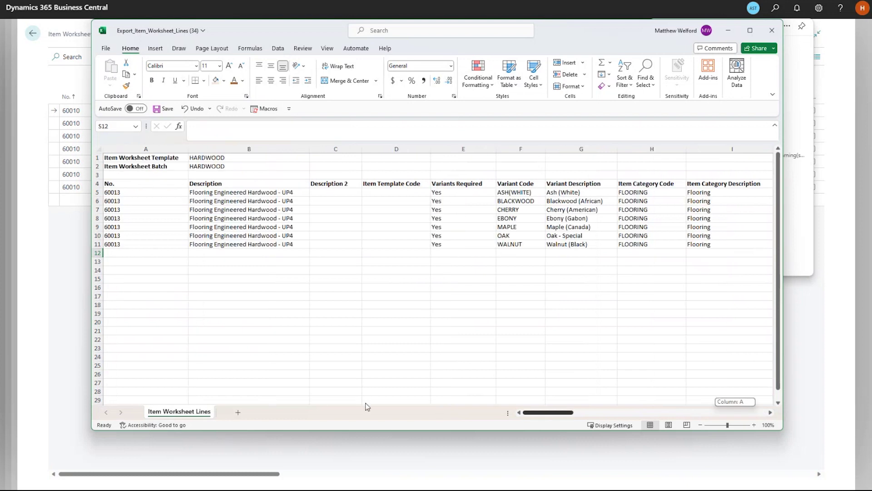
click(772, 30)
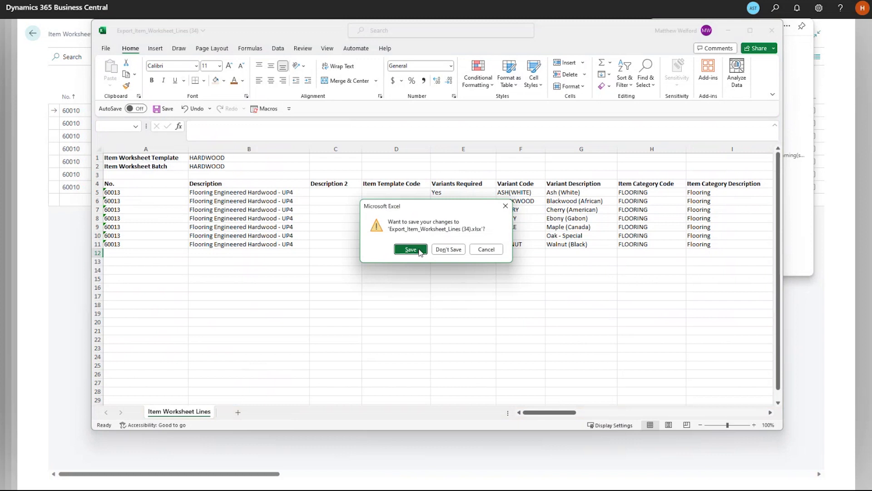
click(411, 250)
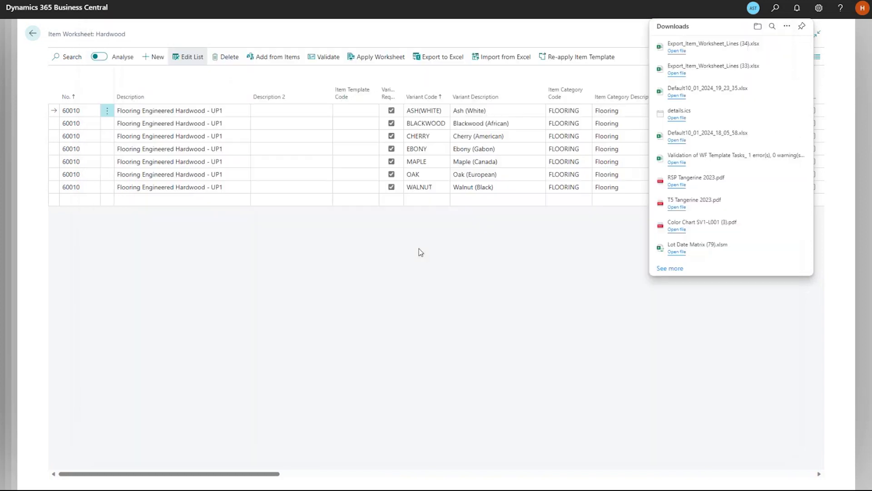
Delete all seven item 60010 variant lines from the Hardwood item worksheet in Business Central.
click(596, 27)
click(284, 114)
click(288, 186)
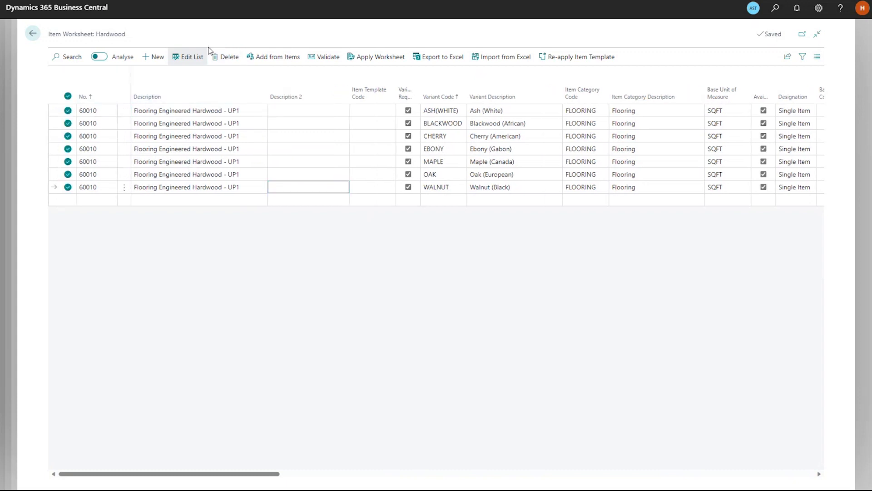
click(222, 56)
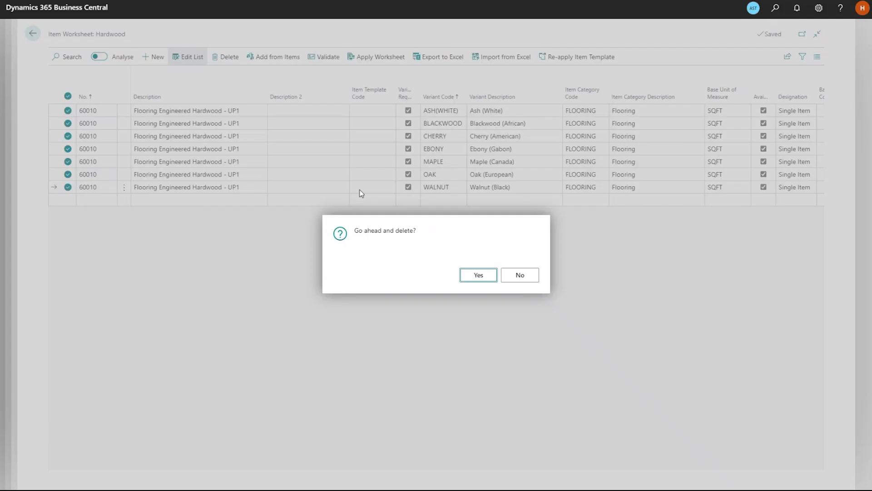
click(477, 278)
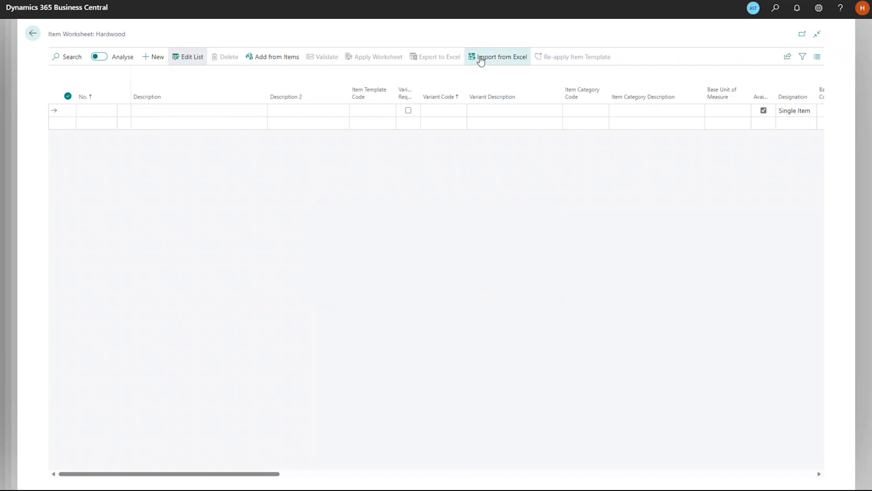
Import the edited workbook Export_Item_Worksheet_Lines (34).xlsx into the Hardwood item worksheet.
click(479, 58)
click(449, 250)
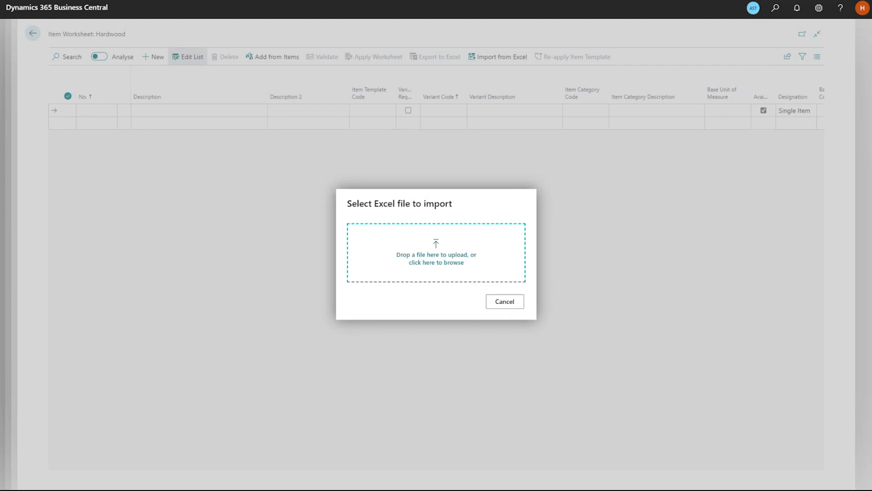
drag(304, 195, 439, 265)
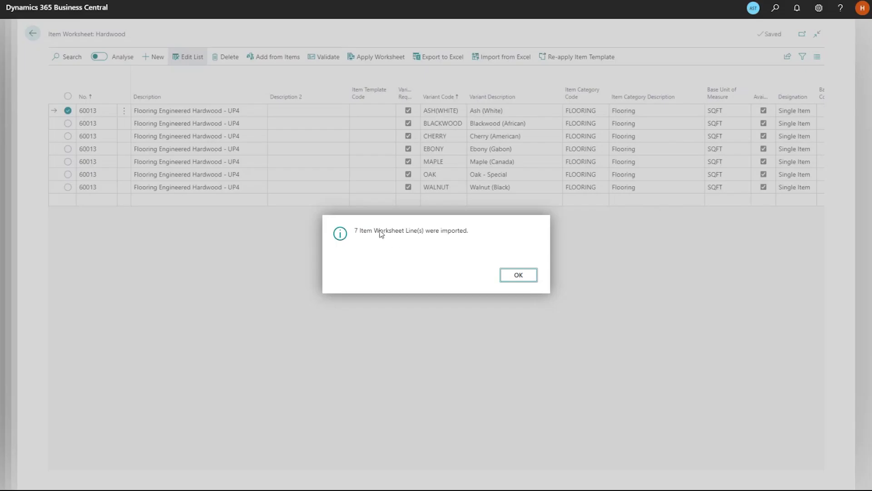
click(518, 275)
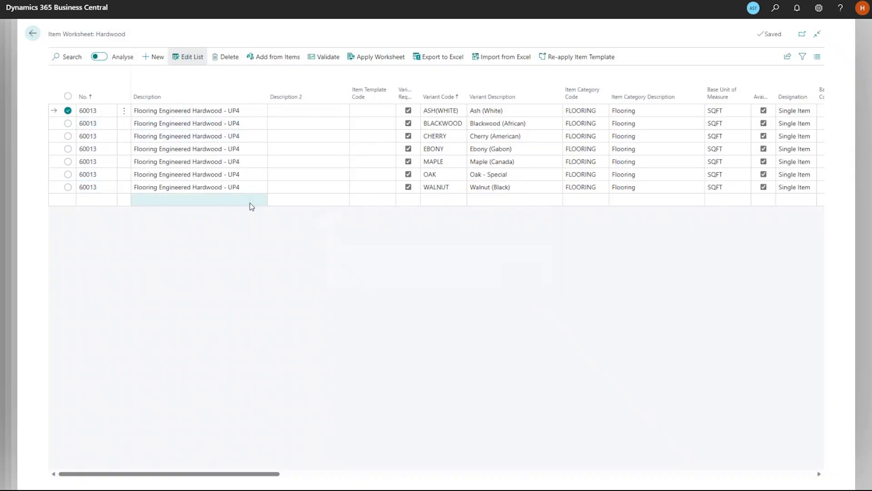
Check the imported costs and prices of the 60013 lines, and apply the worksheet to create the item.
drag(261, 477, 278, 473)
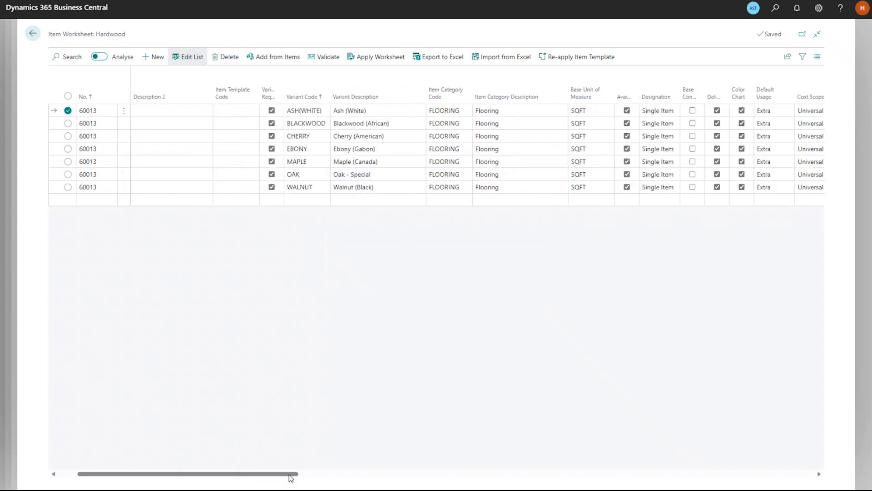
drag(290, 476, 447, 478)
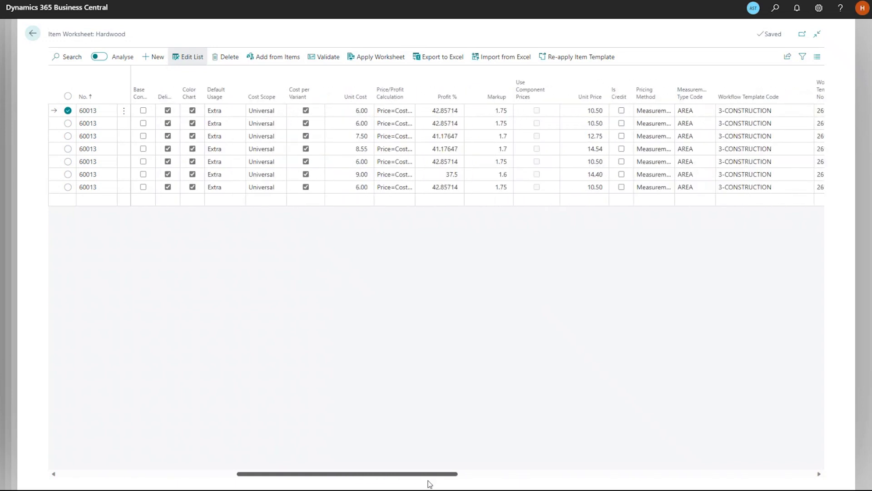
drag(320, 477, 64, 475)
click(360, 62)
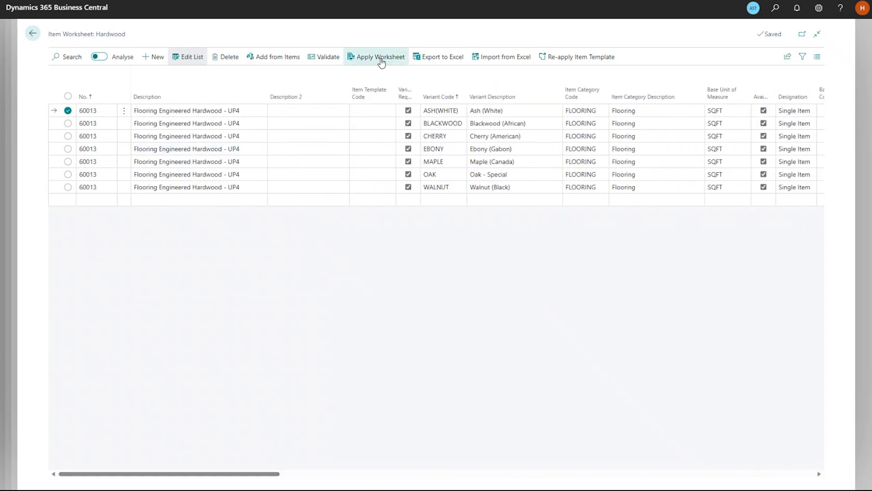
click(518, 276)
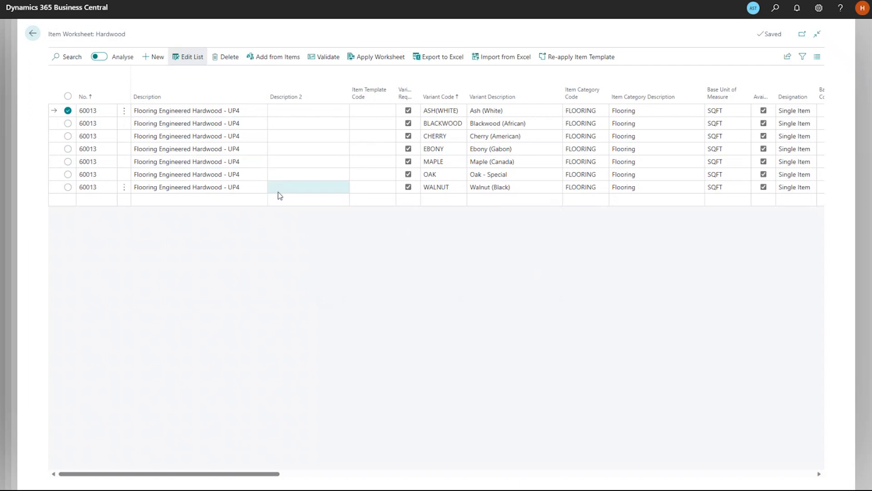
Leave the item worksheet pages and open the card of item 60013 from the Color Chart Items list.
key(Escape)
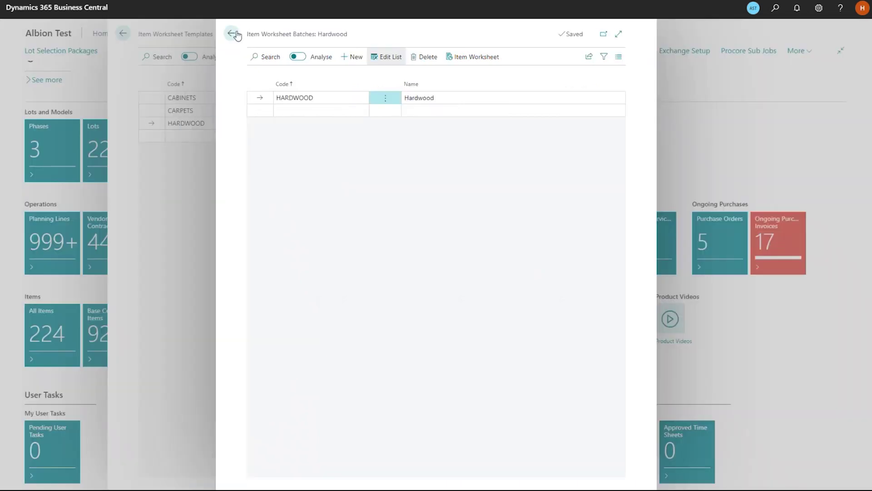
click(231, 34)
click(232, 33)
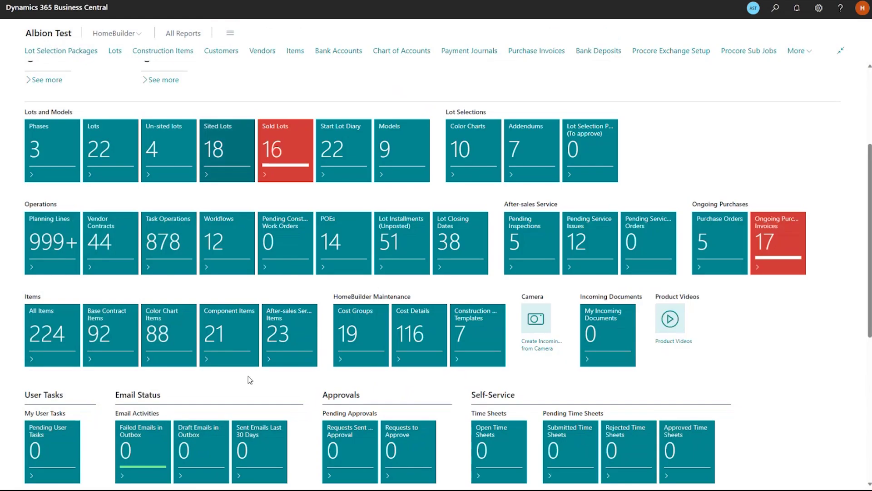
click(169, 338)
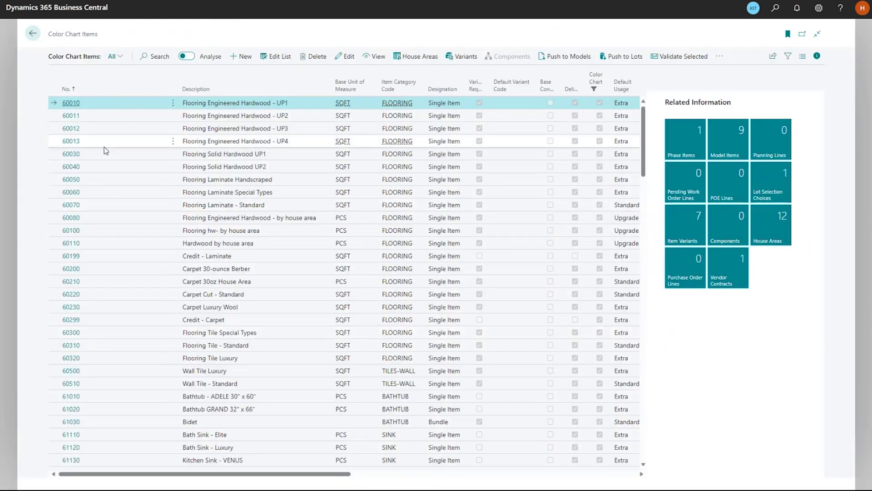
click(254, 142)
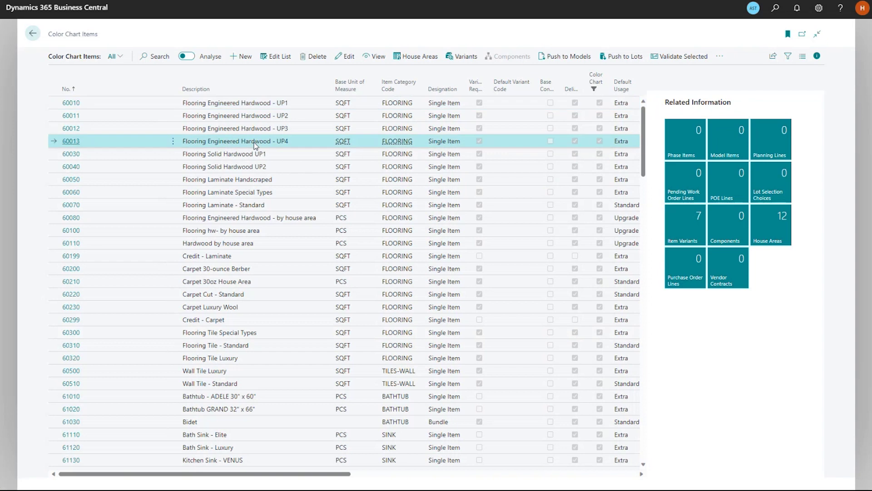
click(69, 141)
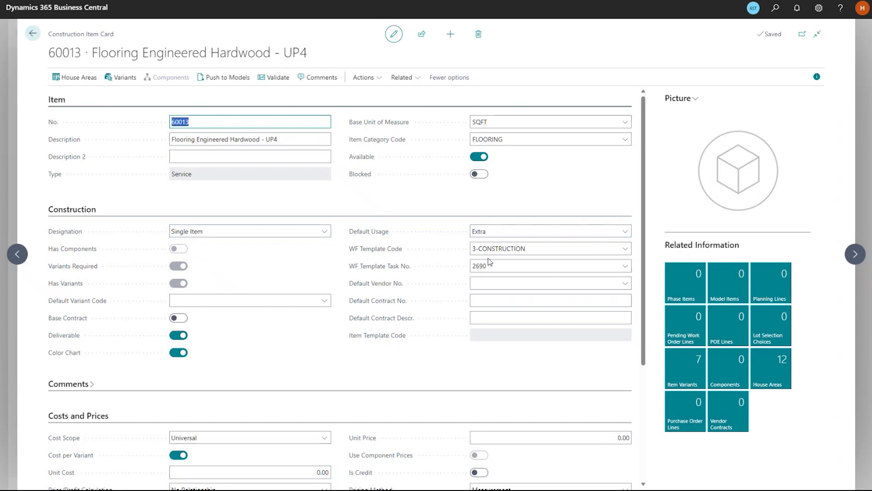
Examine item 60013's costs, prices and posting setup, and the costs, markups and prices of its variants.
scroll(371, 338, down, 4)
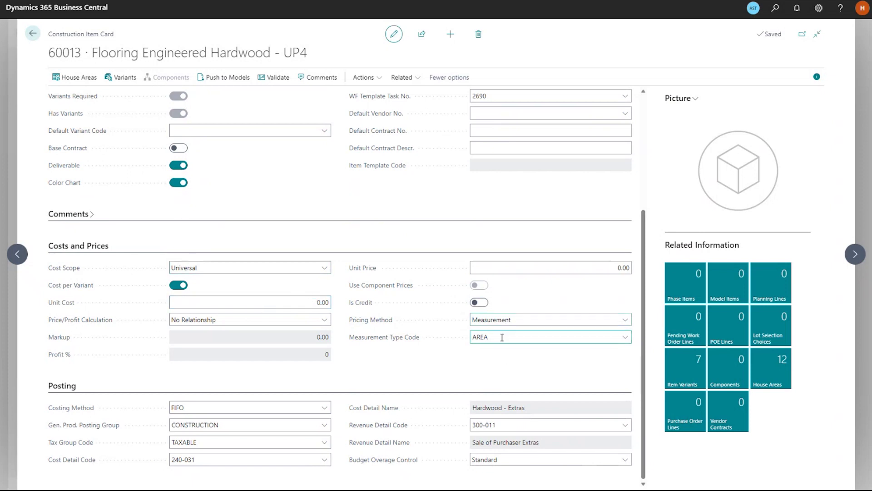
click(701, 365)
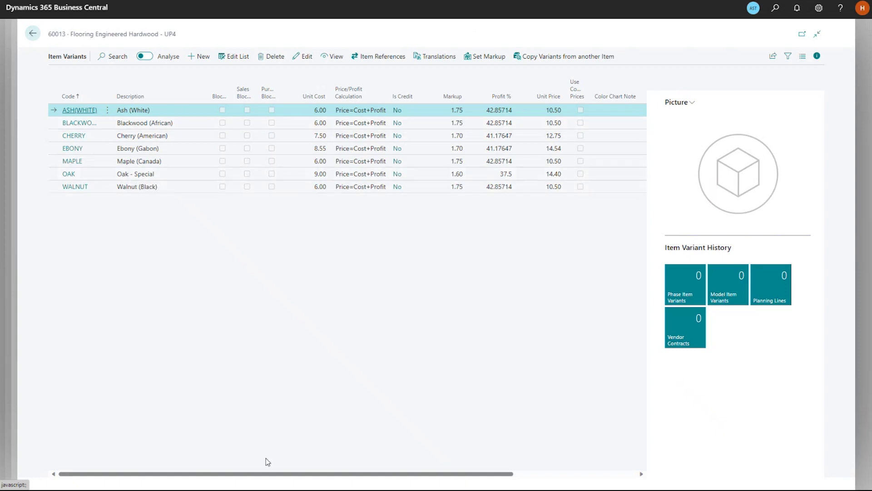
drag(273, 473, 317, 472)
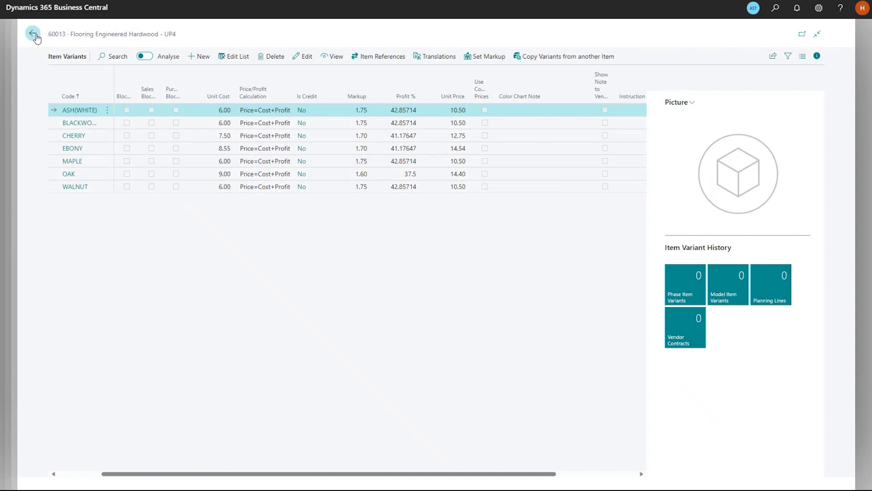
click(187, 126)
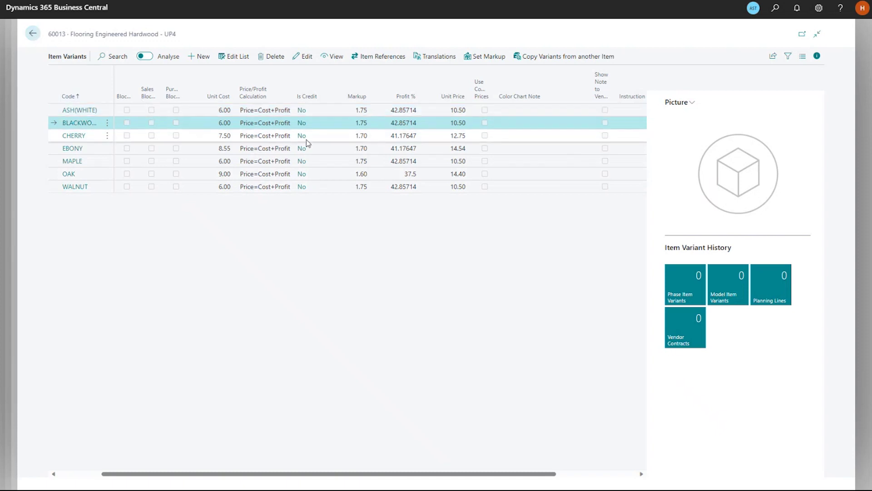
click(211, 137)
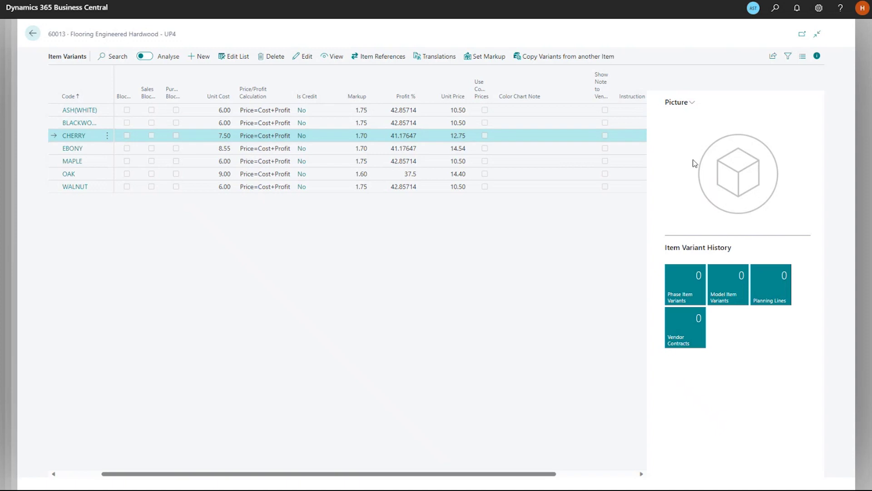
click(204, 150)
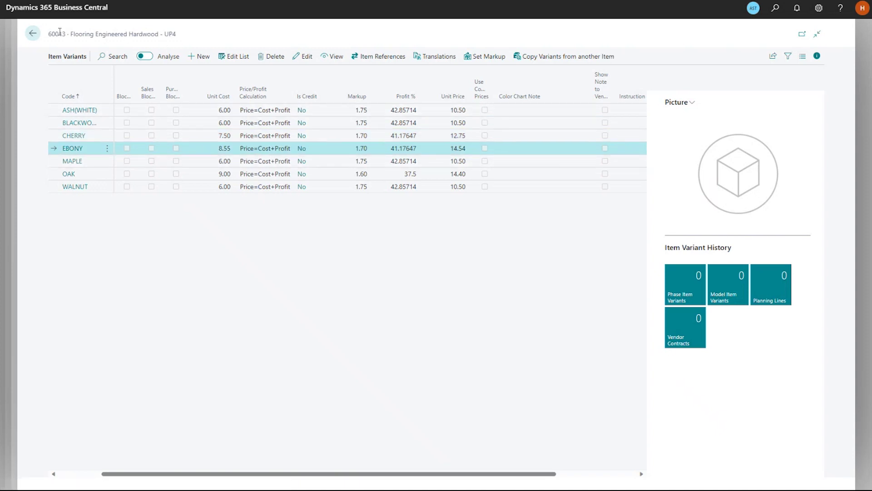
key(Escape)
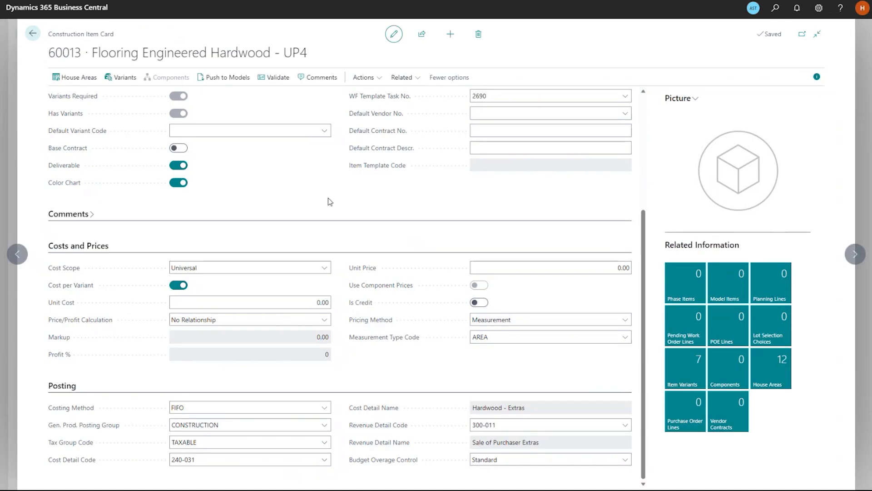
Try to push item 60013 to the models from its item card.
scroll(285, 195, up, 4)
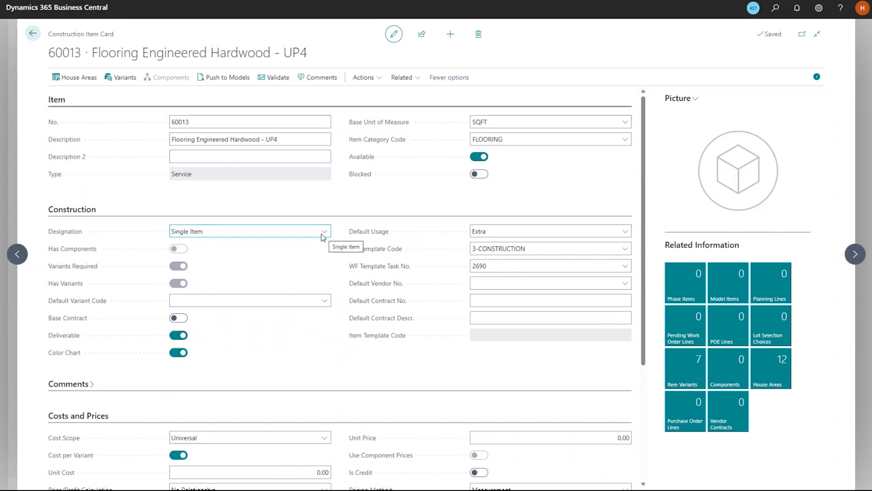
click(224, 78)
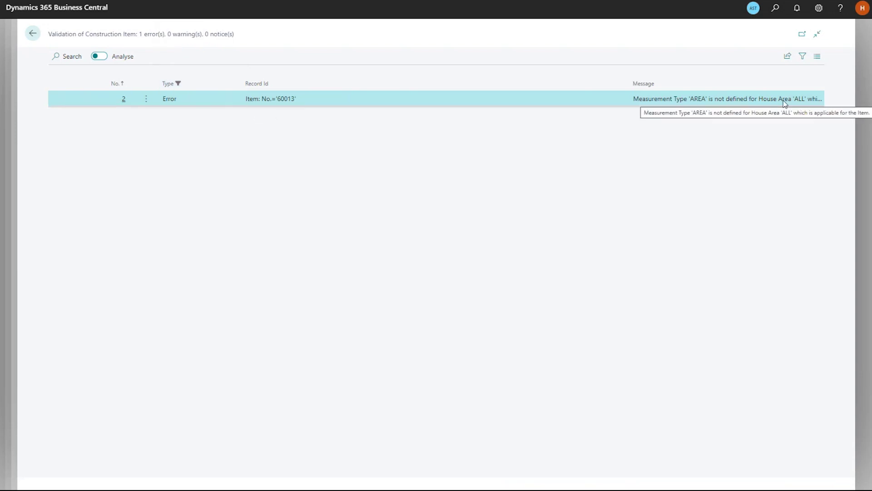
Leave the validation results, delete the ALL house area from item 60013, and recheck its house area list.
click(32, 35)
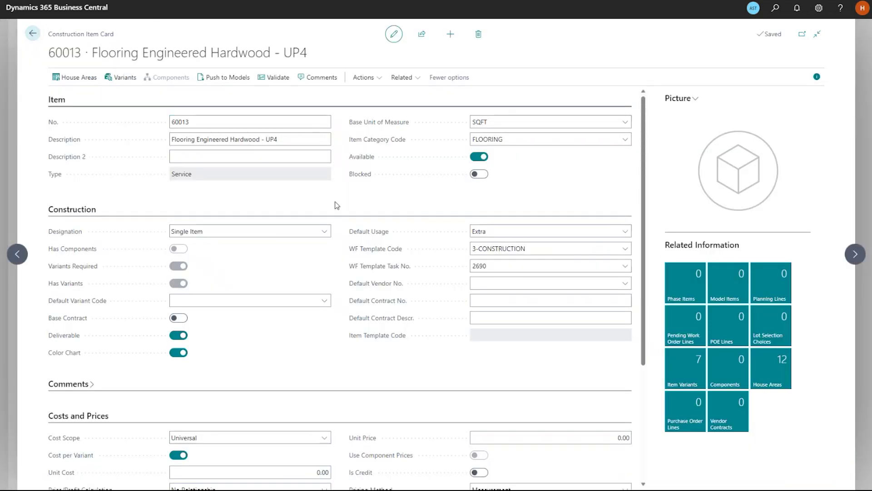
click(84, 78)
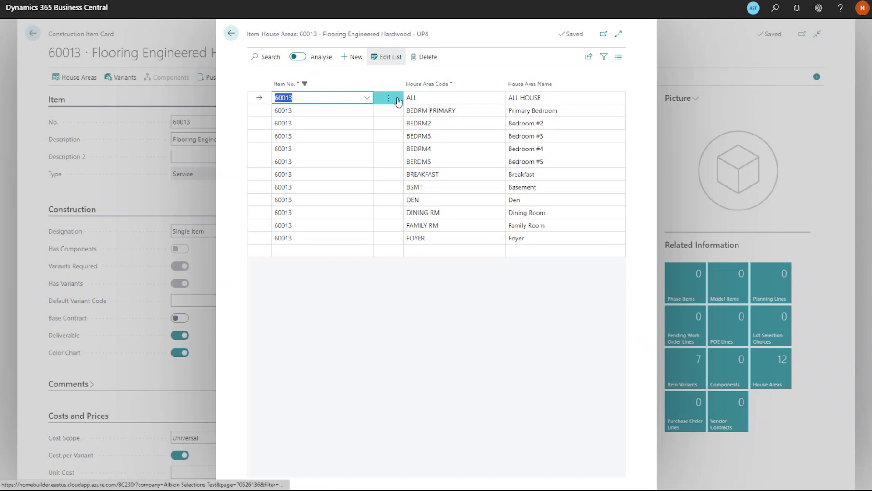
click(425, 57)
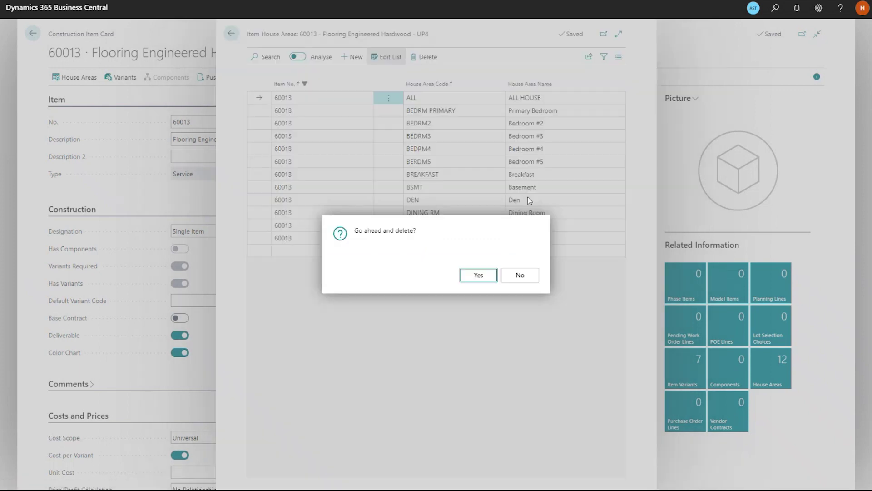
click(487, 274)
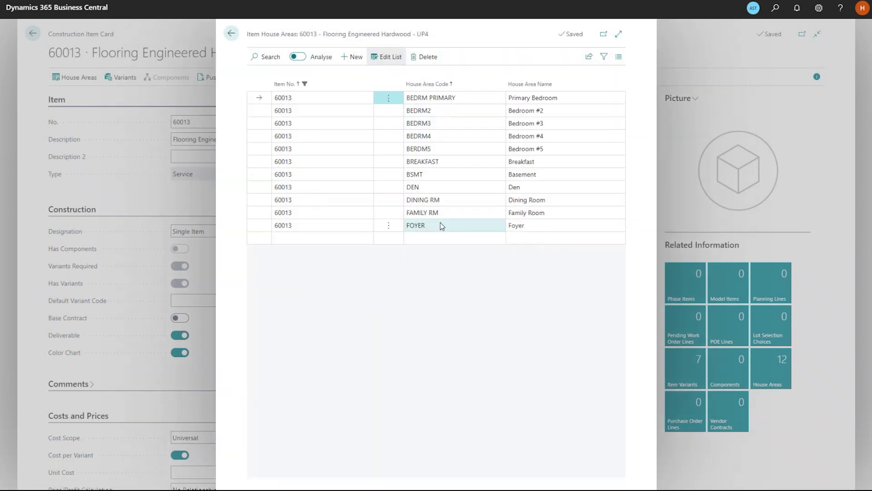
click(232, 33)
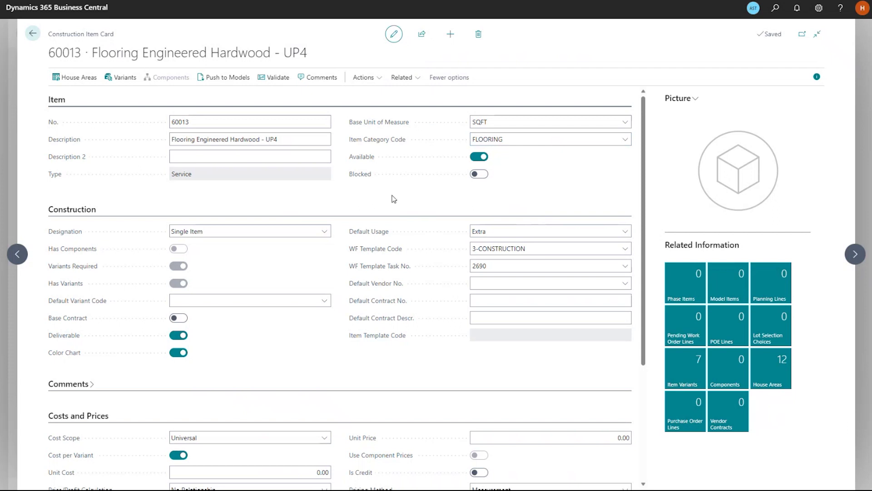
click(72, 82)
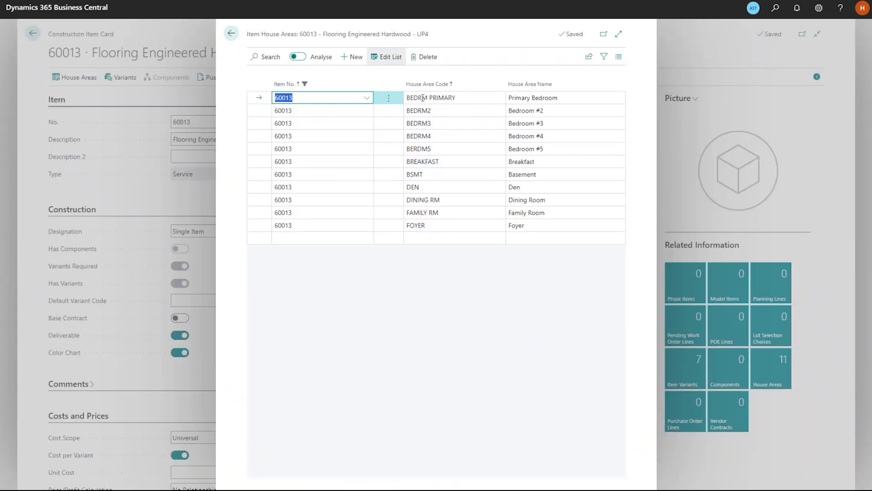
click(231, 33)
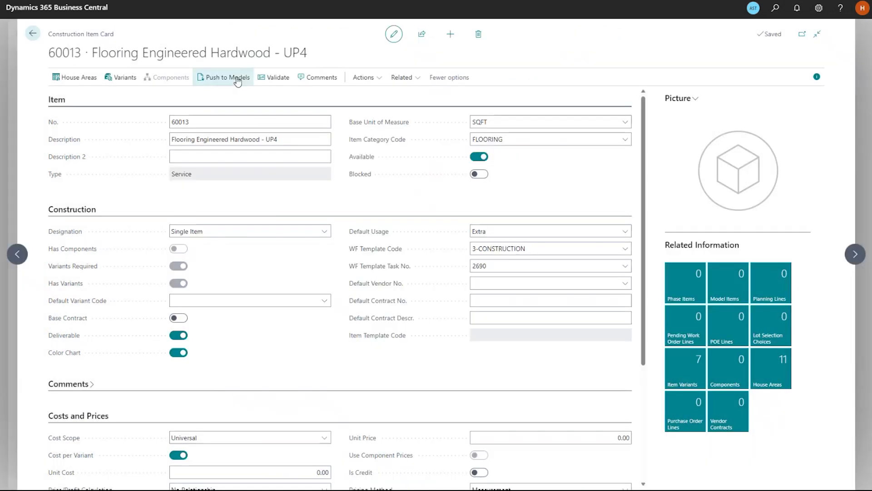
Push item 60013 to the JUPITER and MARS-A models of phase SV1.
click(237, 81)
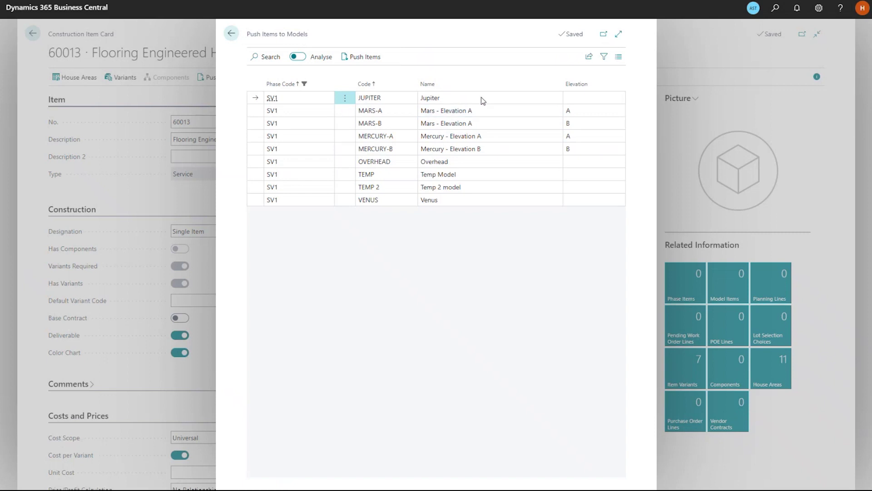
click(345, 98)
click(336, 111)
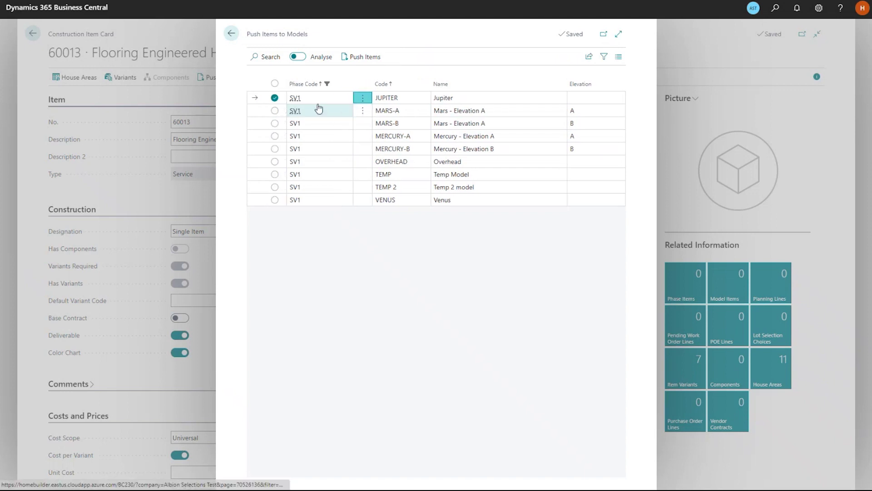
click(338, 115)
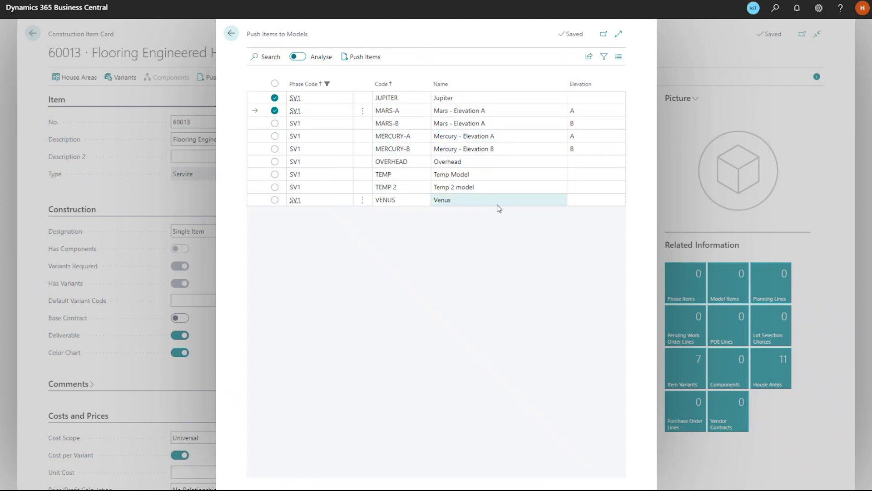
click(359, 51)
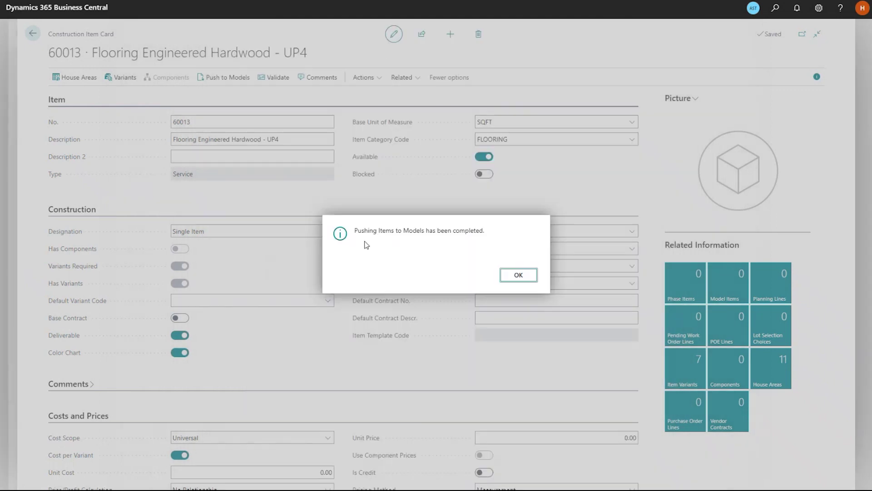
click(519, 275)
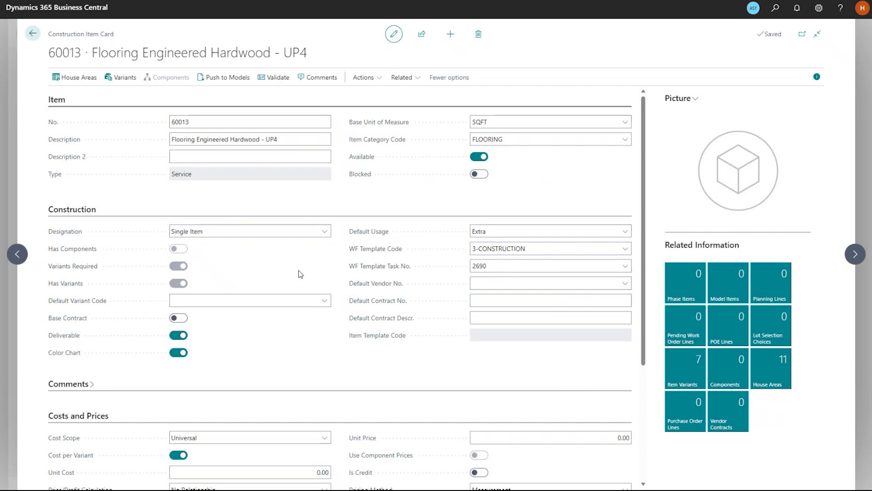
Recheck item 60013's card from the Color Chart Items list, and open its phase items to view the vendor contract columns.
click(33, 33)
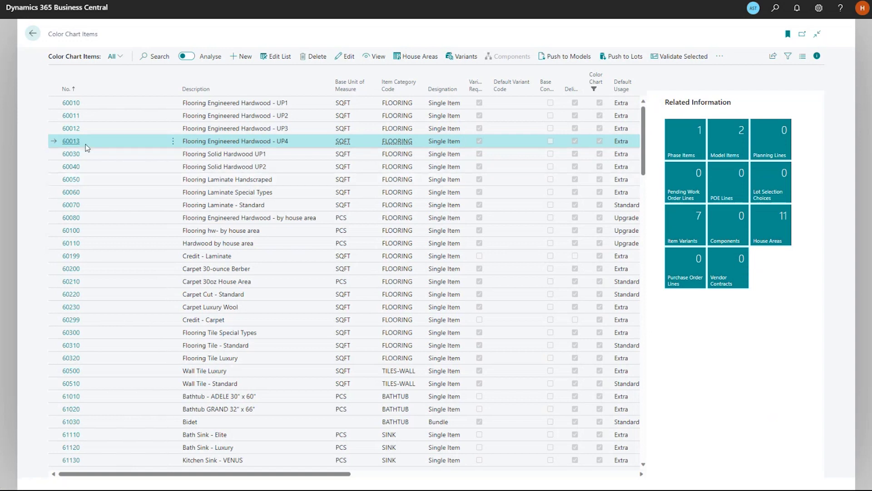
click(71, 142)
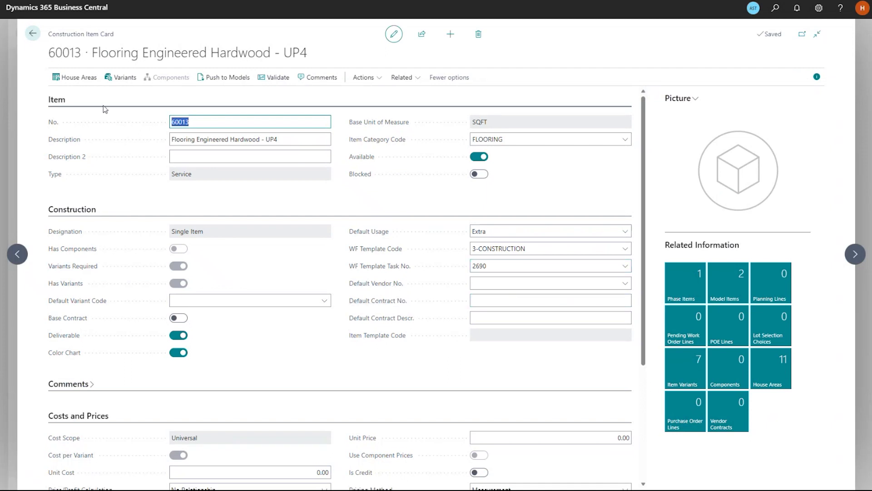
click(33, 33)
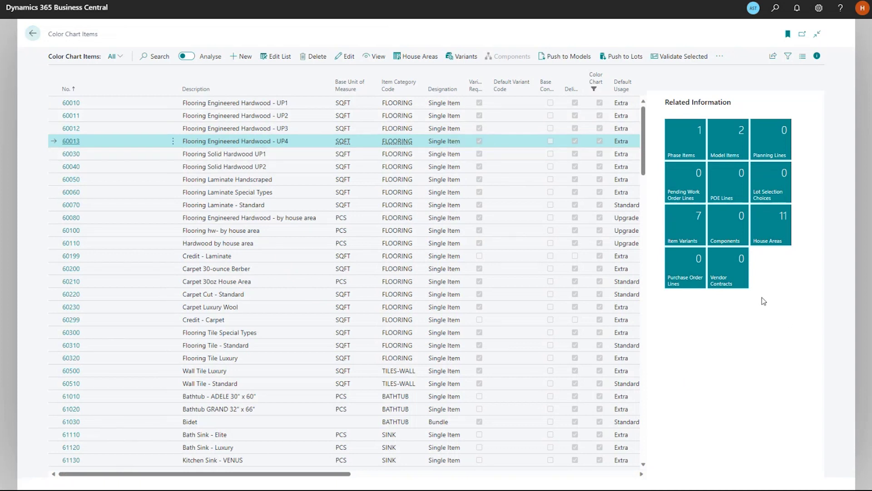
click(685, 139)
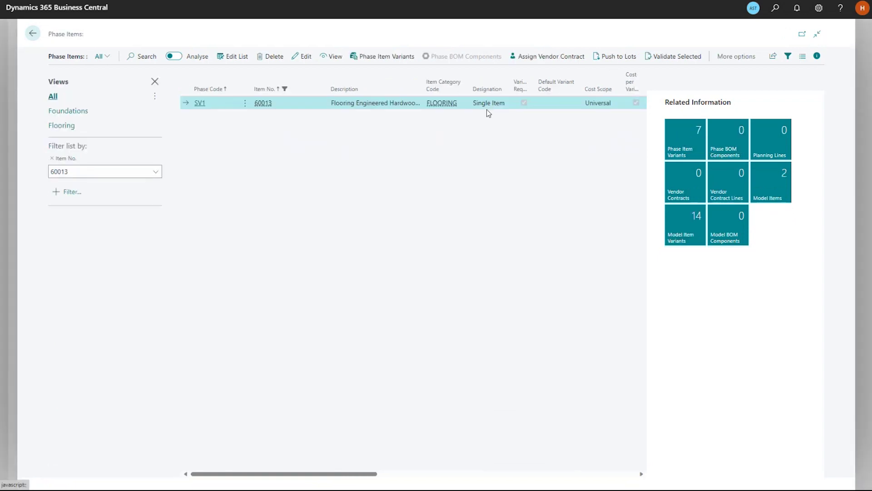
click(153, 82)
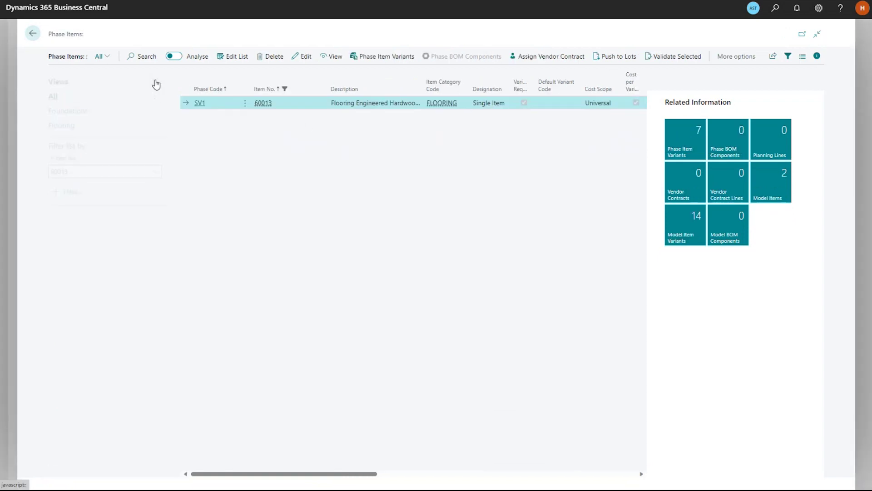
drag(366, 475, 658, 447)
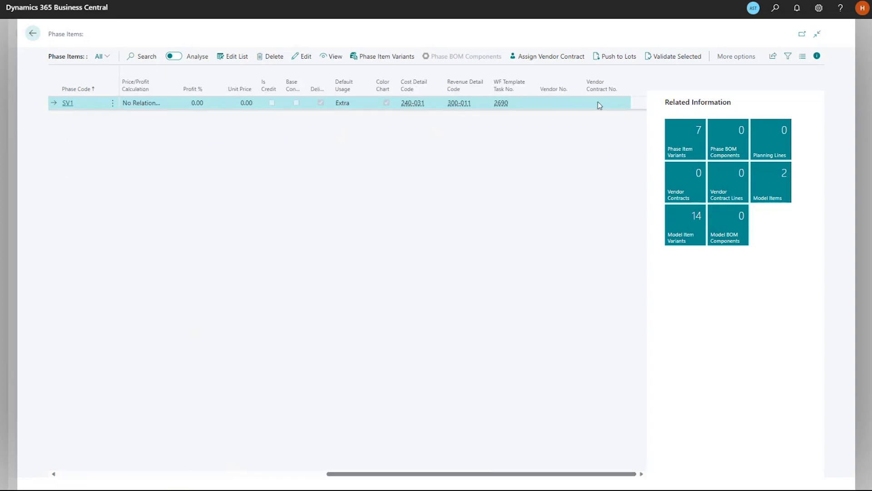
Assign vendor PATBERG's Hardwood and Laminate contract PT-F4 to phase item 60013 in SV1.
click(563, 59)
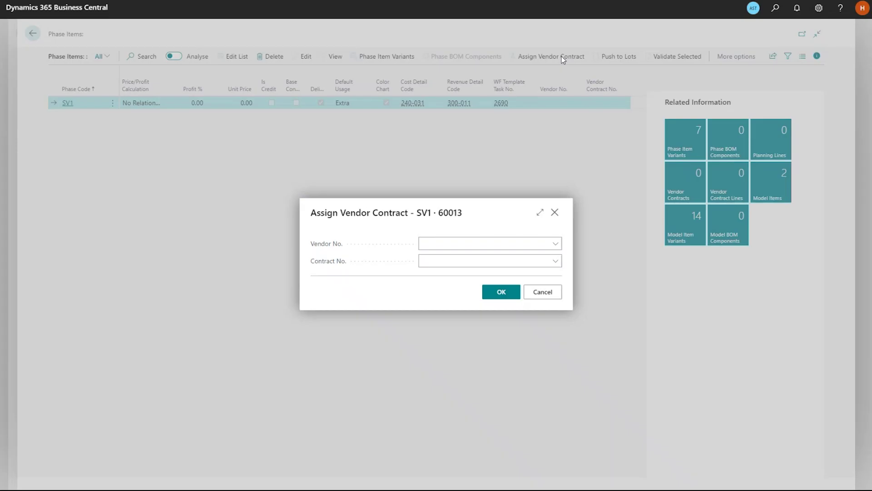
click(557, 245)
scroll(600, 308, down, 3)
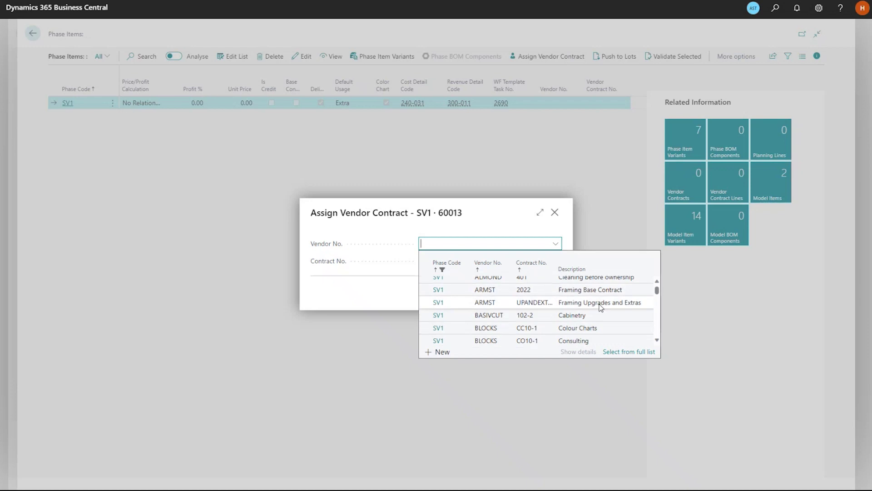
scroll(599, 307, down, 5)
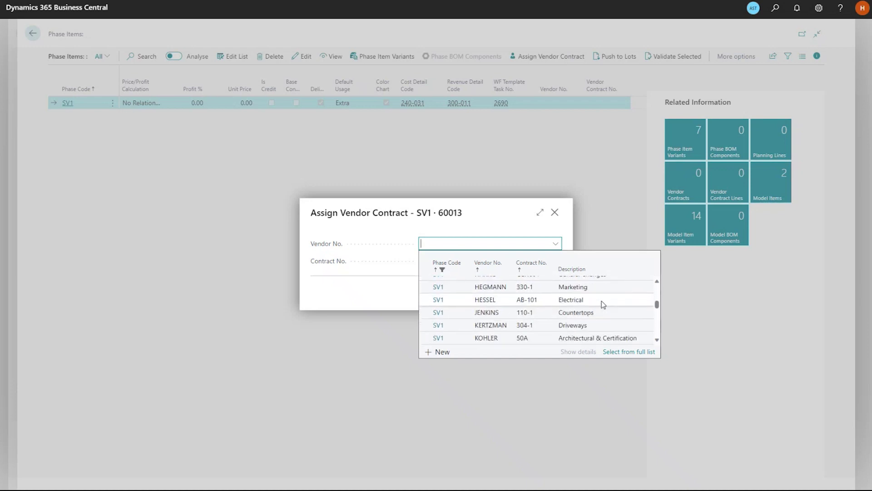
scroll(603, 304, down, 5)
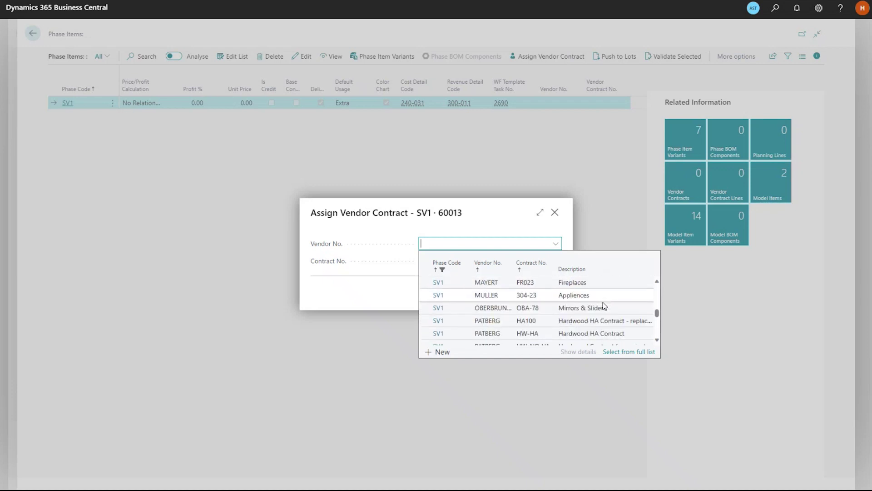
scroll(604, 305, down, 1)
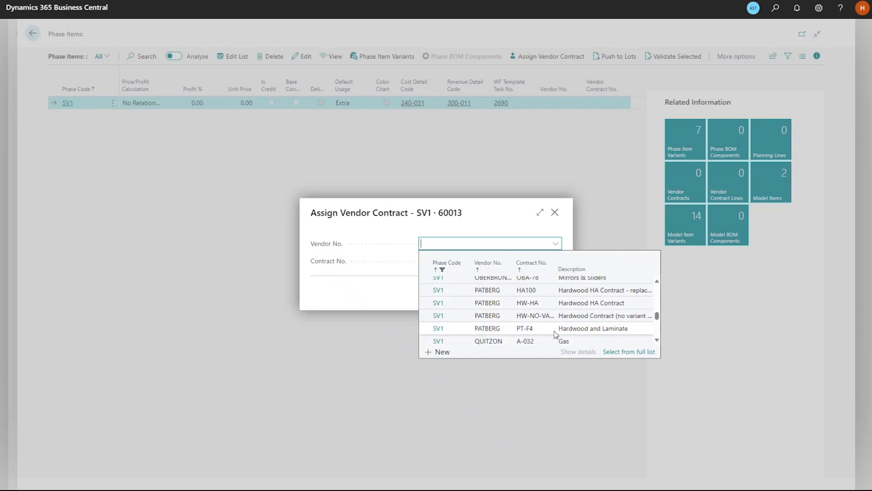
click(591, 328)
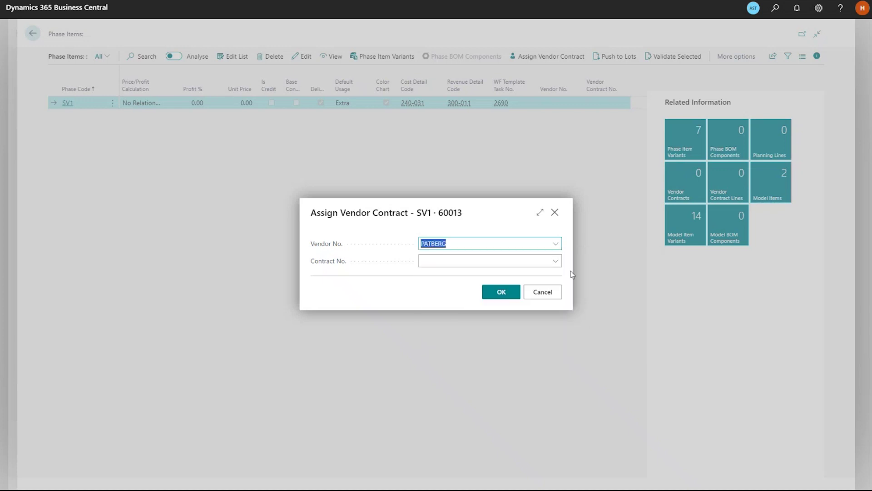
click(557, 262)
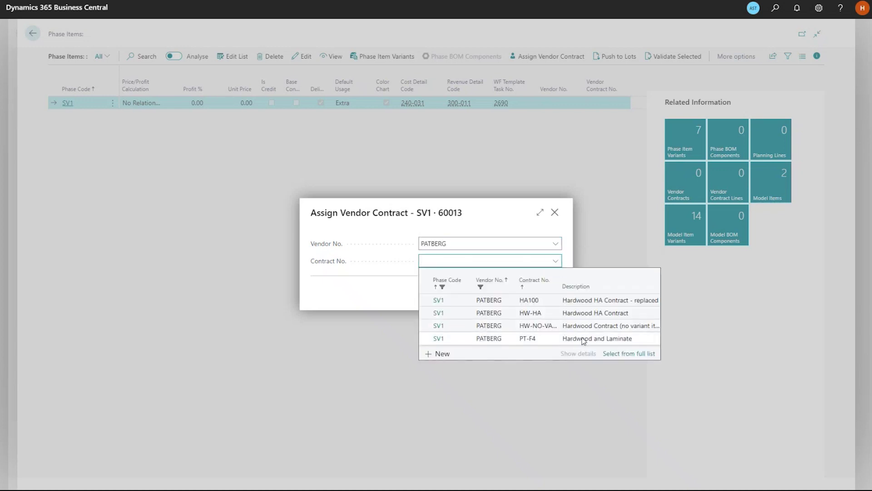
click(594, 338)
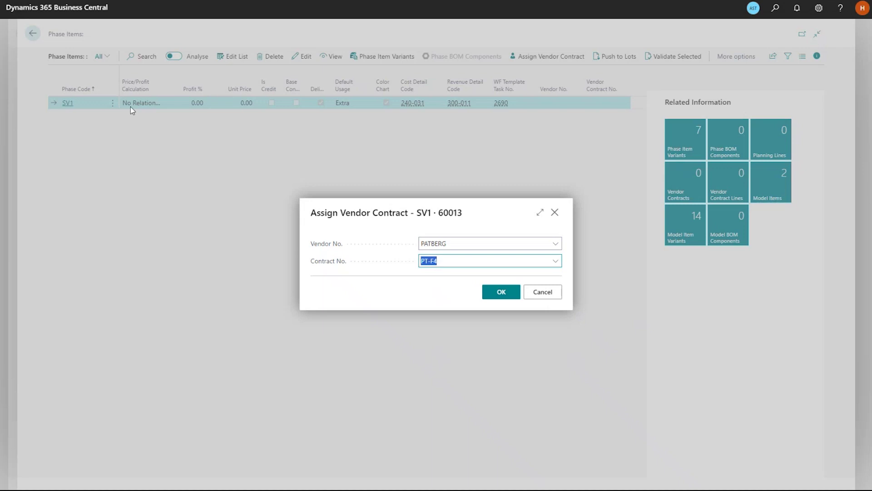
click(501, 296)
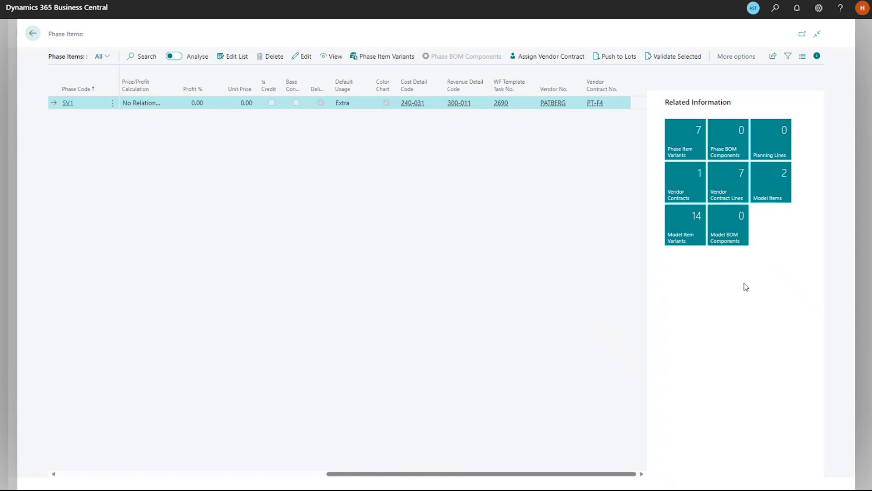
Examine the unit costs, markups and prices of item 60013's model item variants, and return to the home page.
click(691, 218)
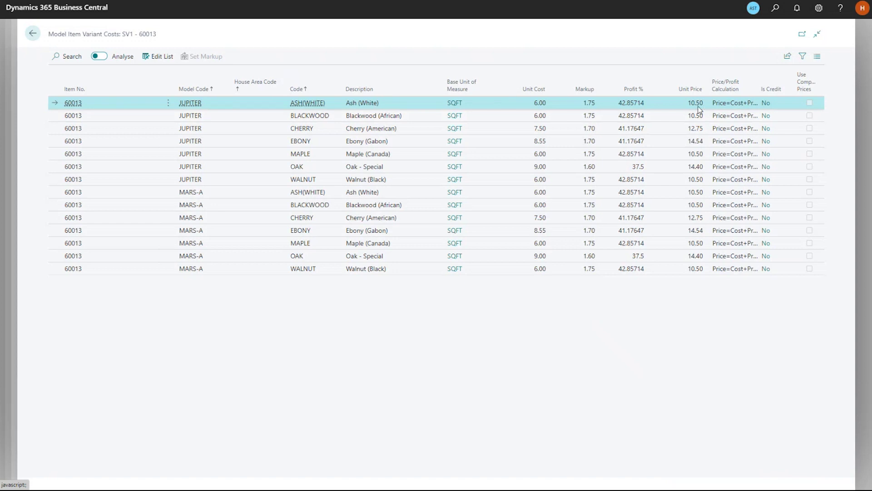
click(32, 34)
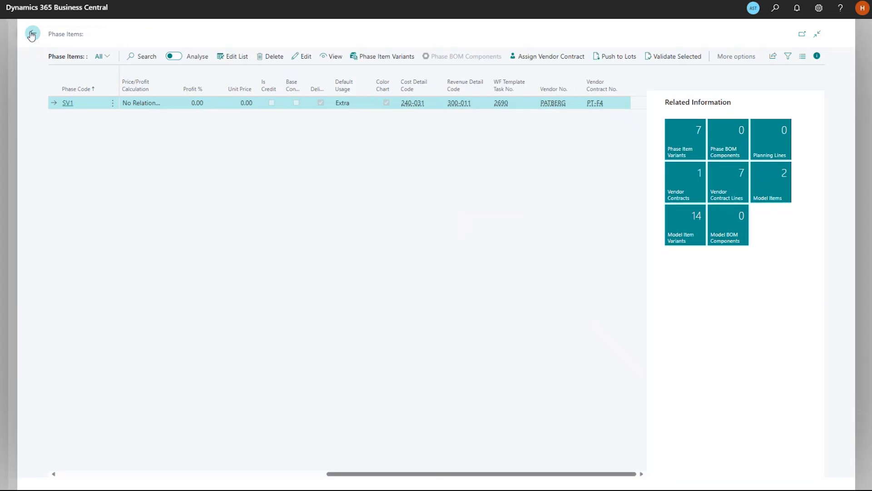
click(32, 35)
click(32, 35)
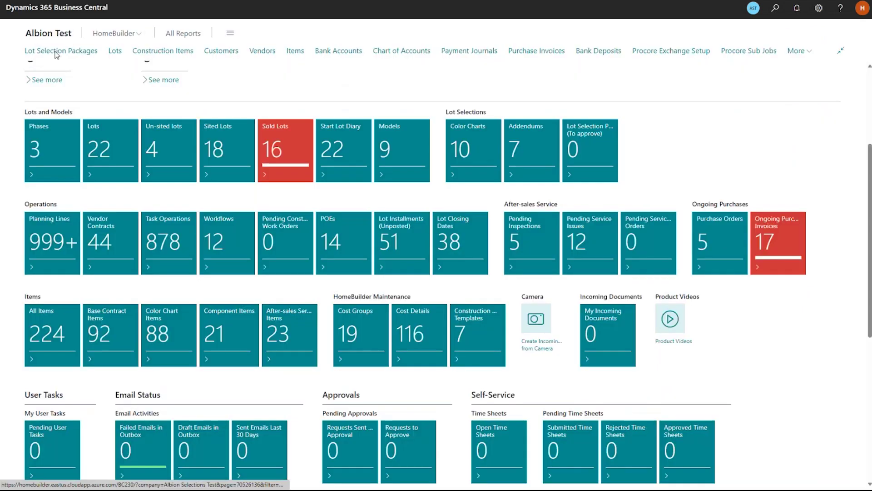
Open the JUPITER model's house areas and examine the area measurements of BACKYARD, BEDRM2 and BEDRM3.
click(403, 153)
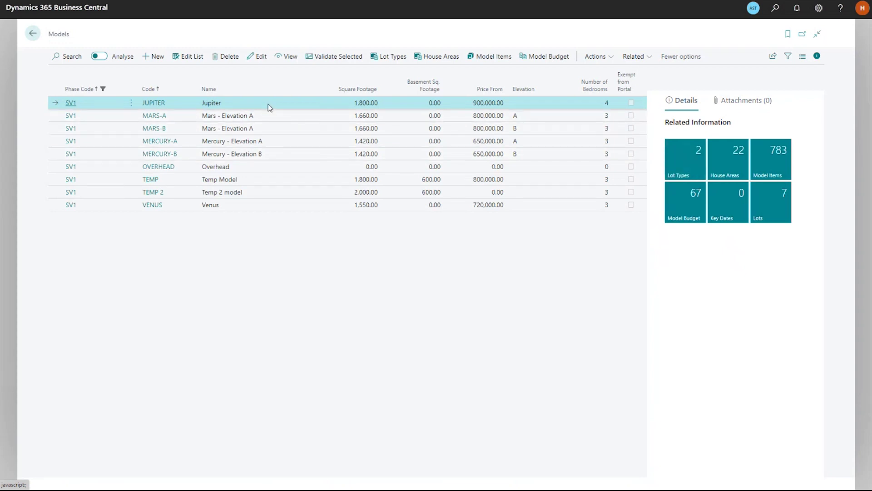
click(443, 58)
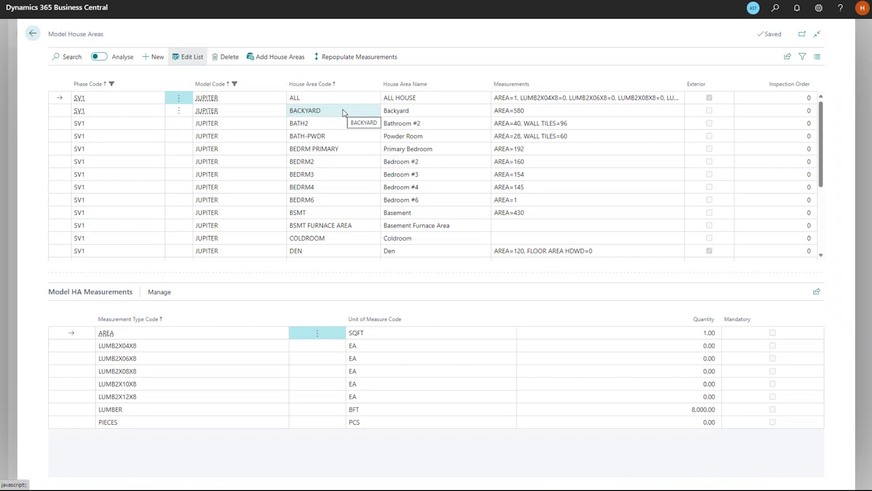
click(331, 111)
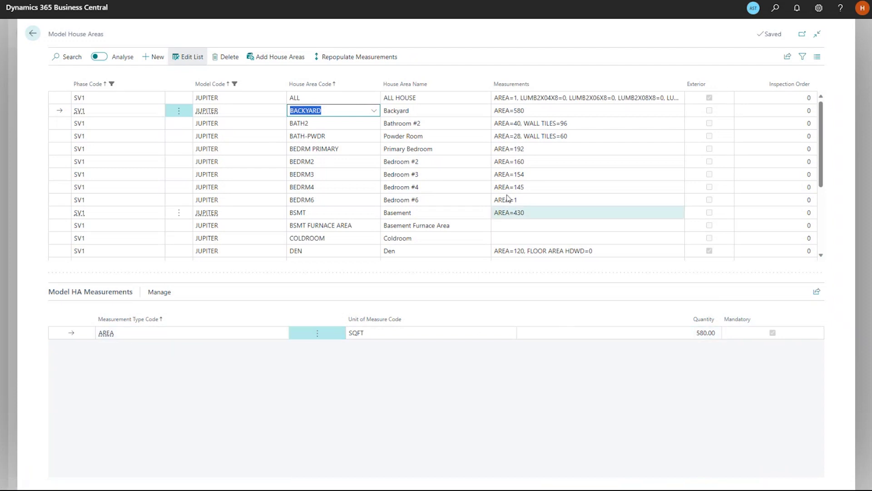
click(334, 166)
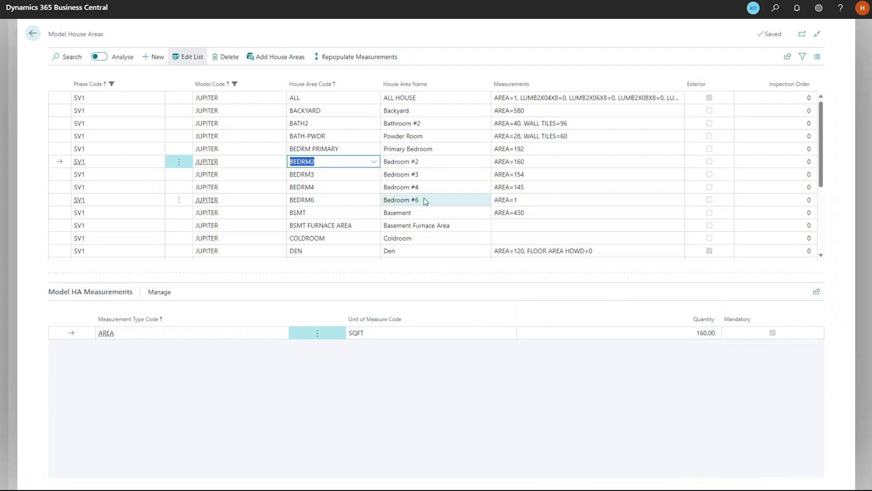
click(352, 176)
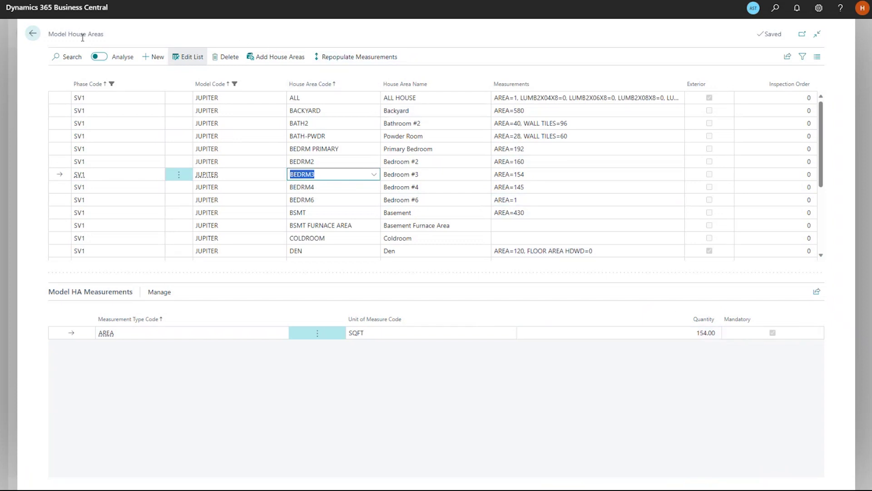
Open the JUPITER model's full list of house area measurements and look through the quantities of each house area.
click(32, 33)
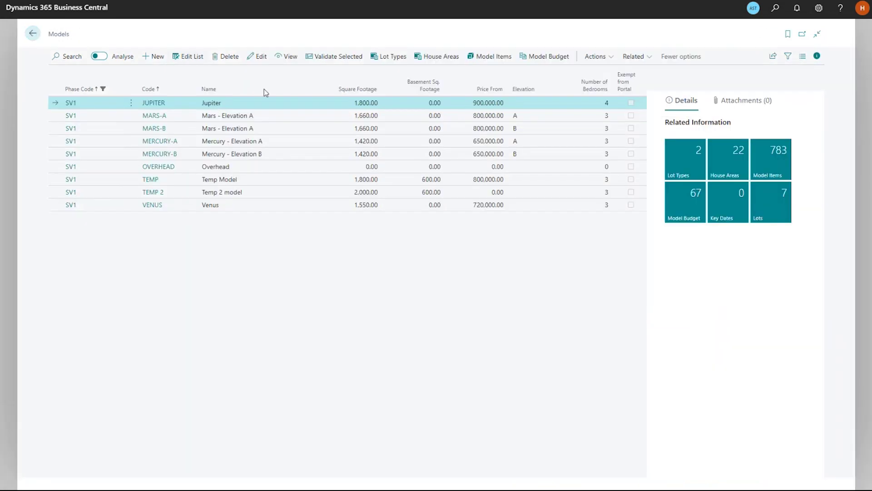
click(647, 61)
click(627, 92)
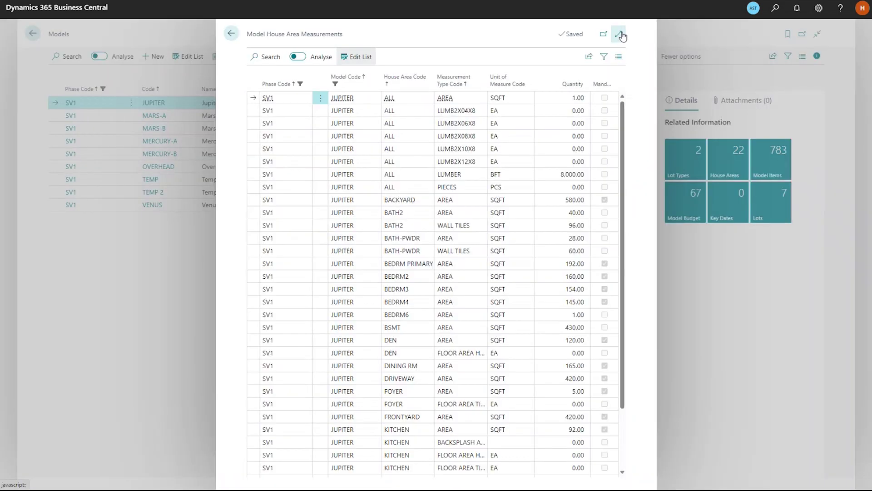
click(619, 35)
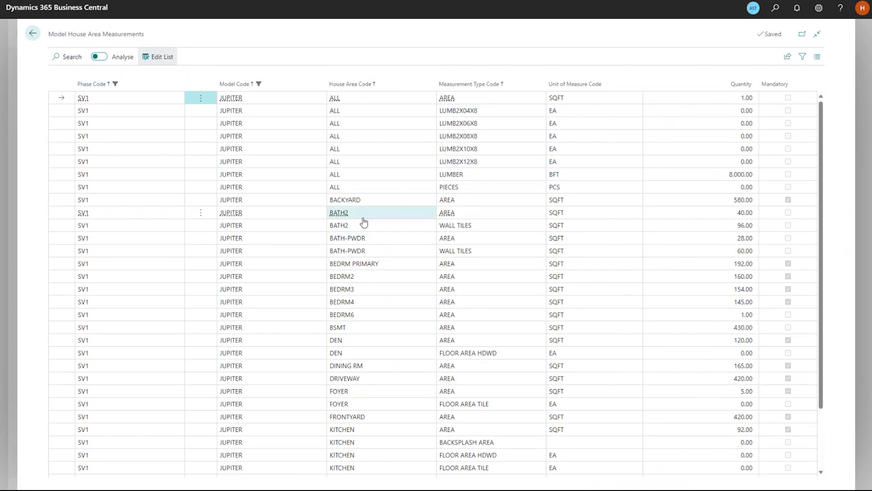
scroll(363, 222, down, 3)
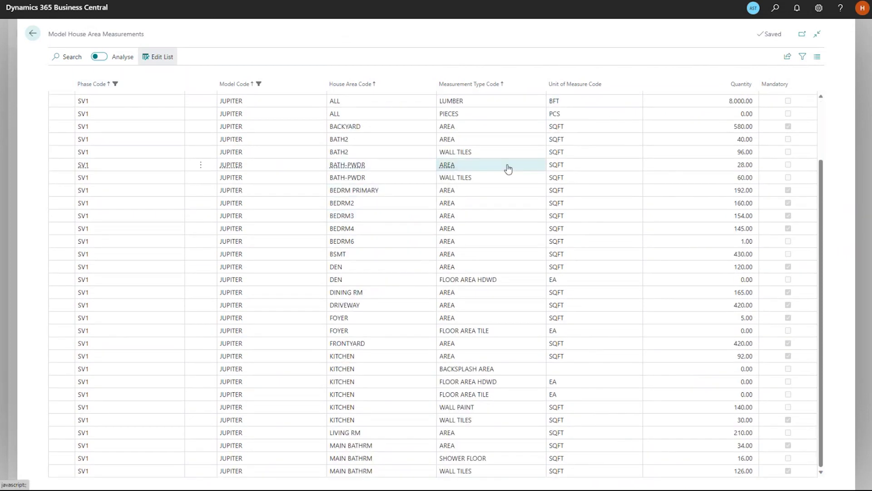
click(689, 168)
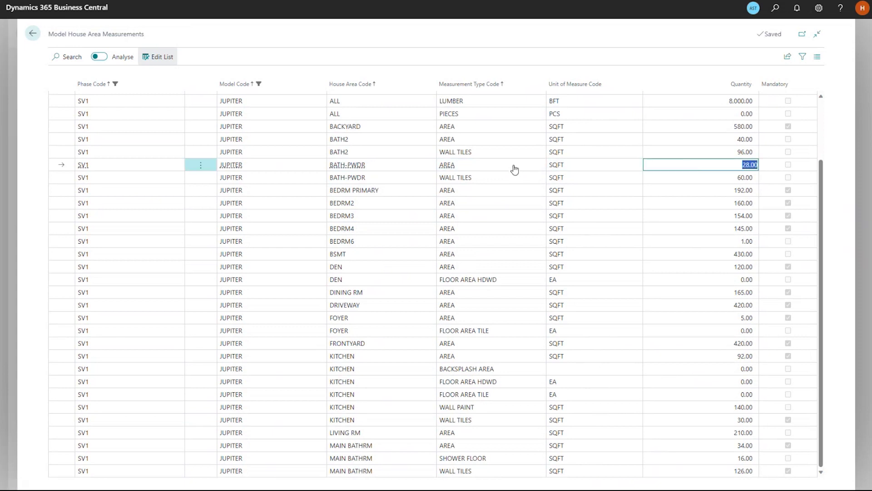
Filter JUPITER's house area measurements to type AREA, check the BEDRM2 and BEDRM3 quantities, and return to the home page.
click(542, 85)
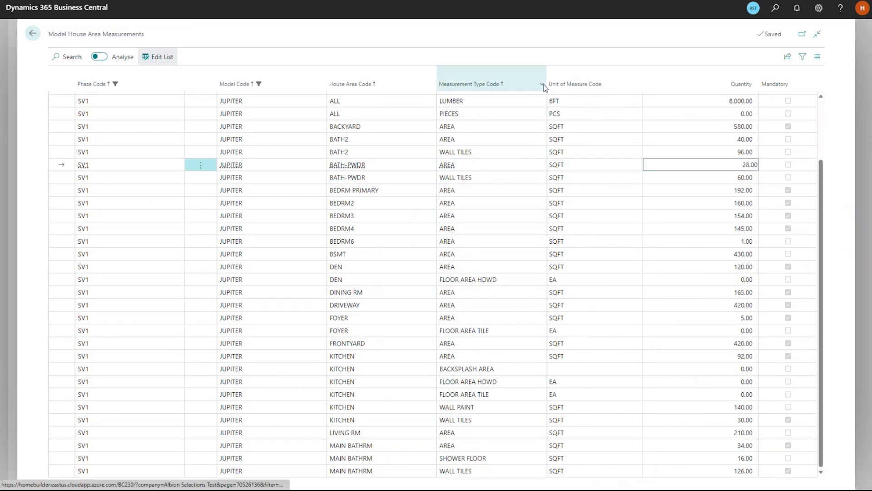
click(529, 156)
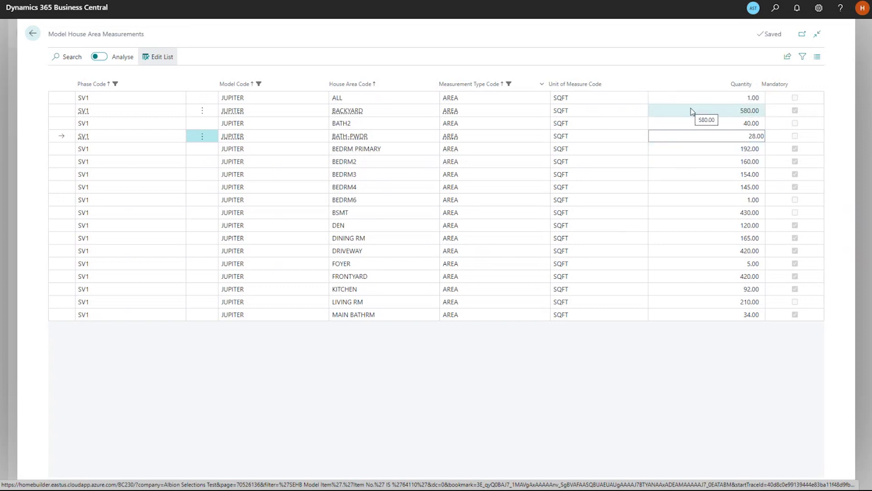
click(701, 162)
click(728, 176)
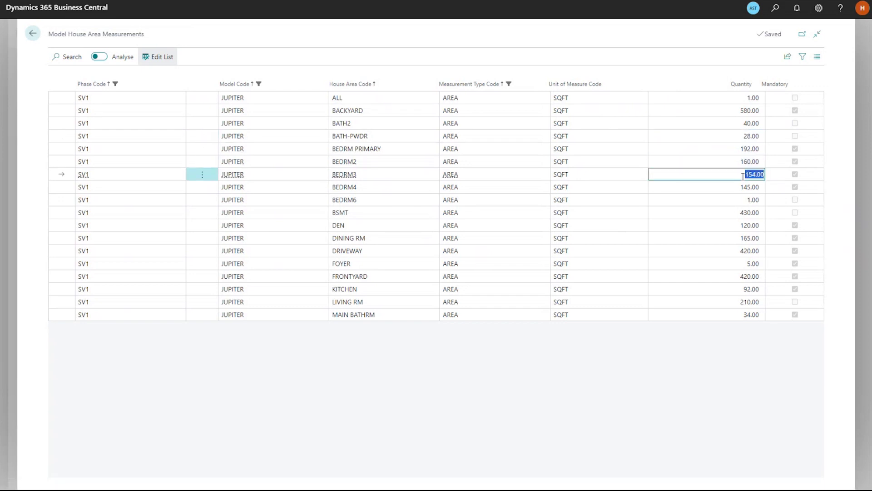
click(32, 39)
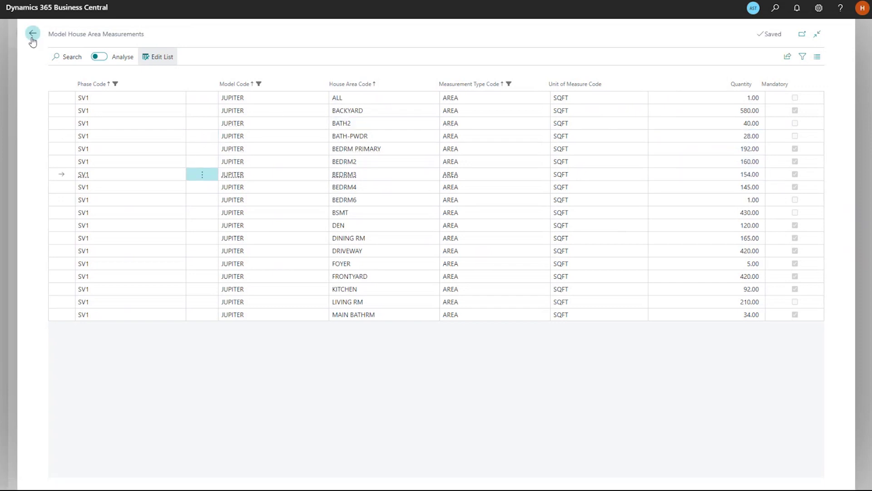
click(32, 34)
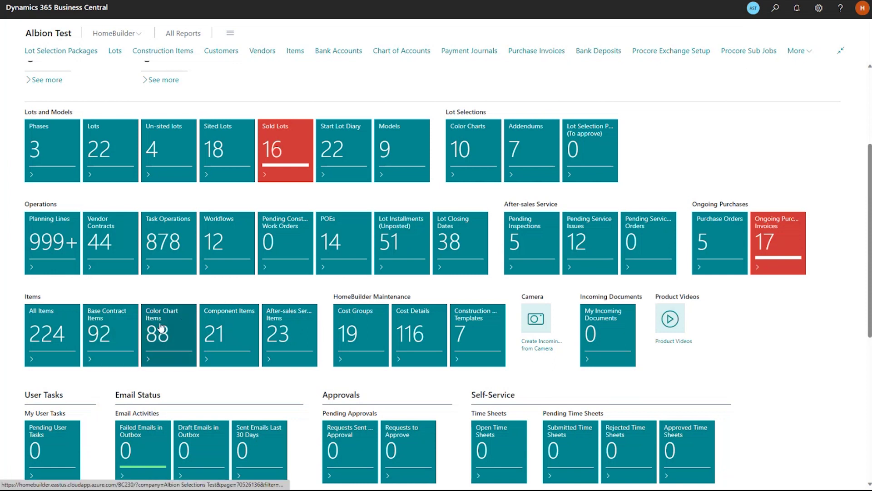
Open the choices of lot L004's Color Chart selection package.
click(107, 153)
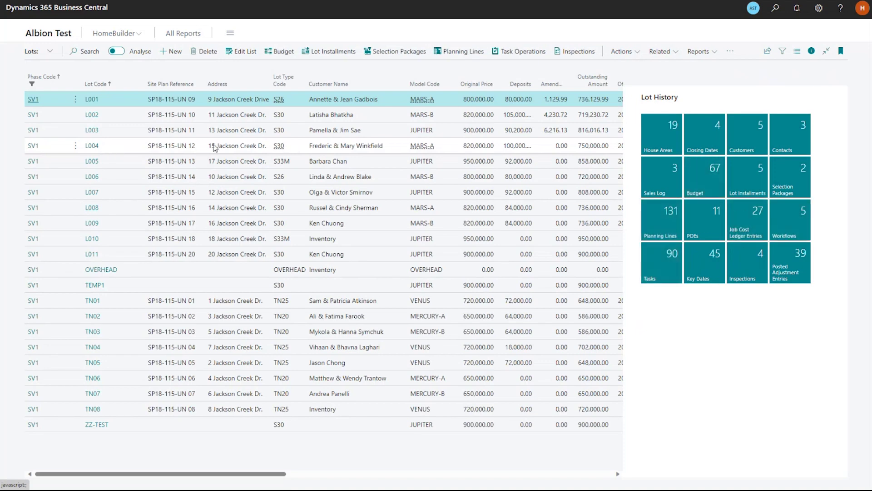
click(215, 148)
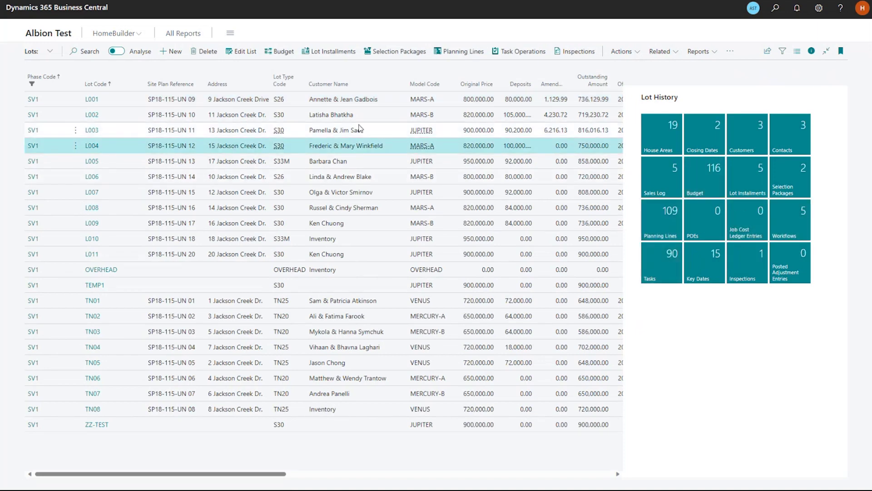
click(405, 52)
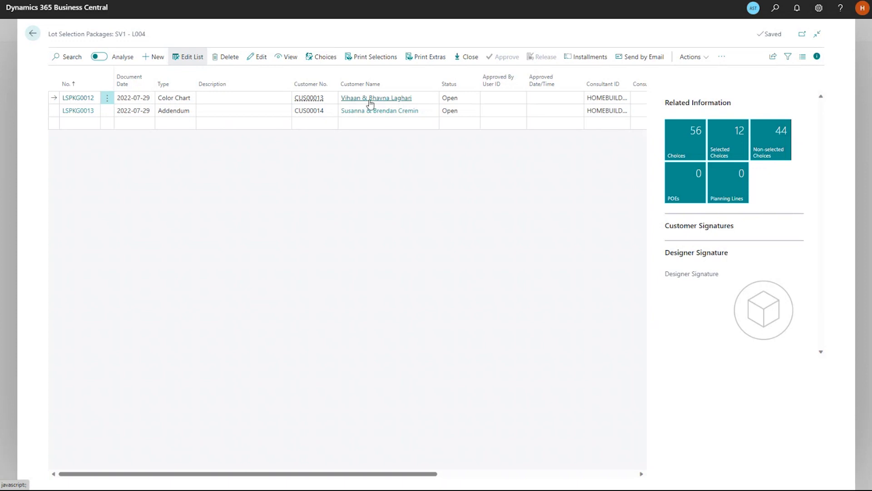
click(317, 57)
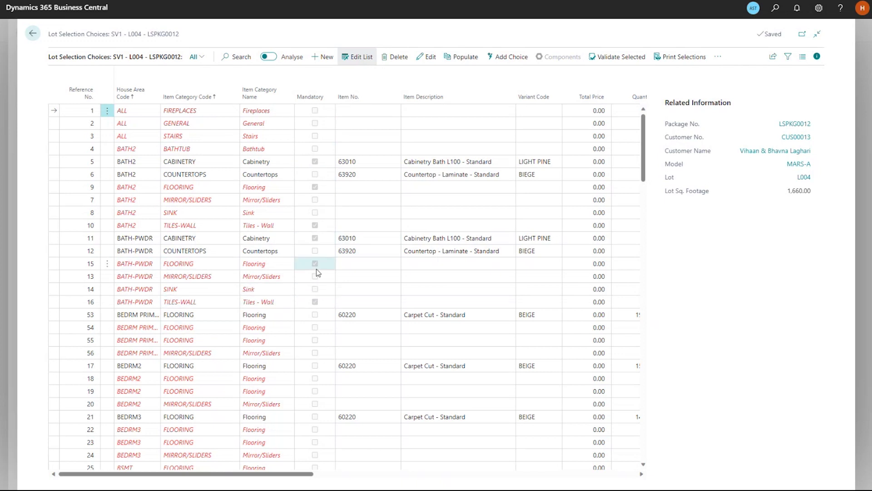
View the items available for the BATH-PWDR flooring choice, and close the list without picking one.
click(355, 263)
click(395, 265)
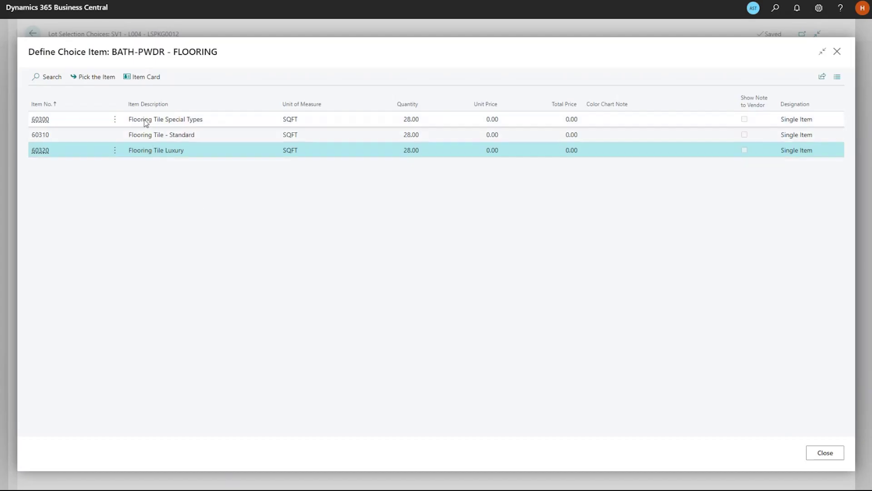
click(836, 53)
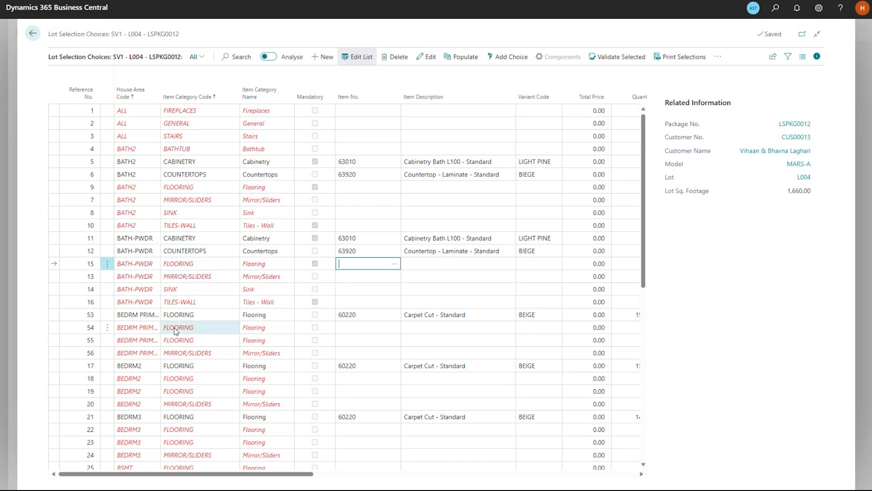
Pick item 60010, Flooring Engineered Hardwood - UP1, for the BEDRM2 flooring choice with reference number 18.
click(363, 376)
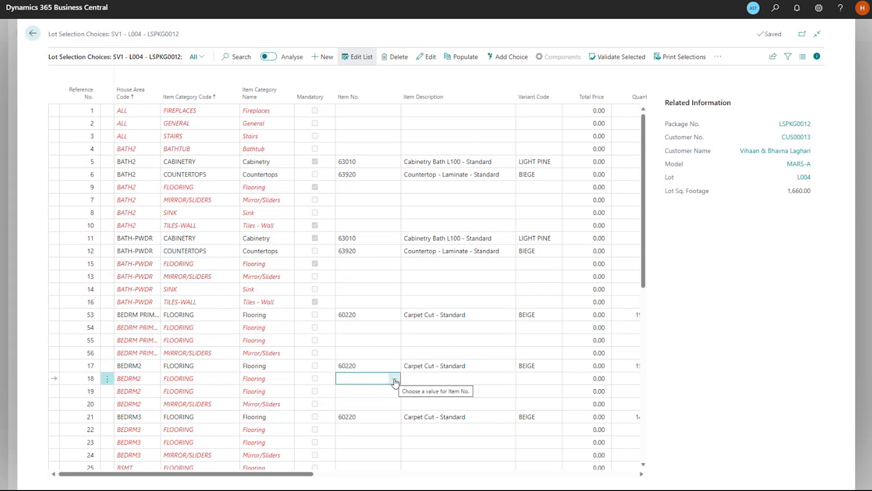
click(395, 381)
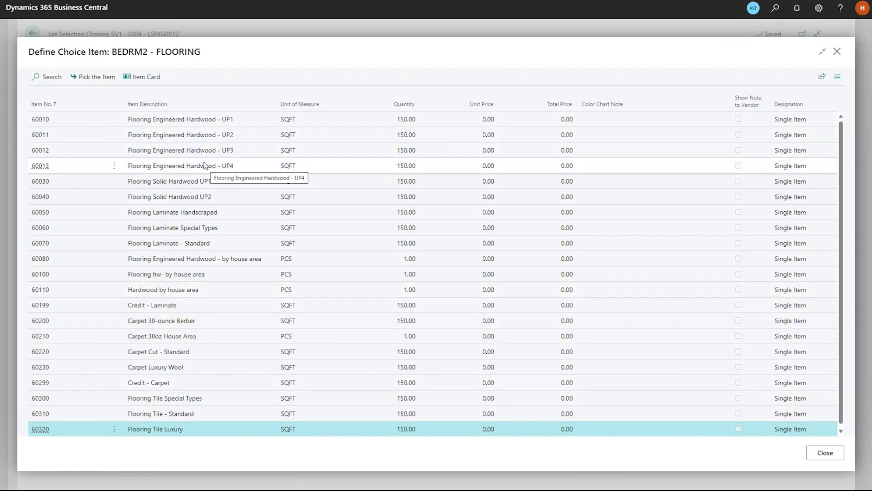
click(197, 119)
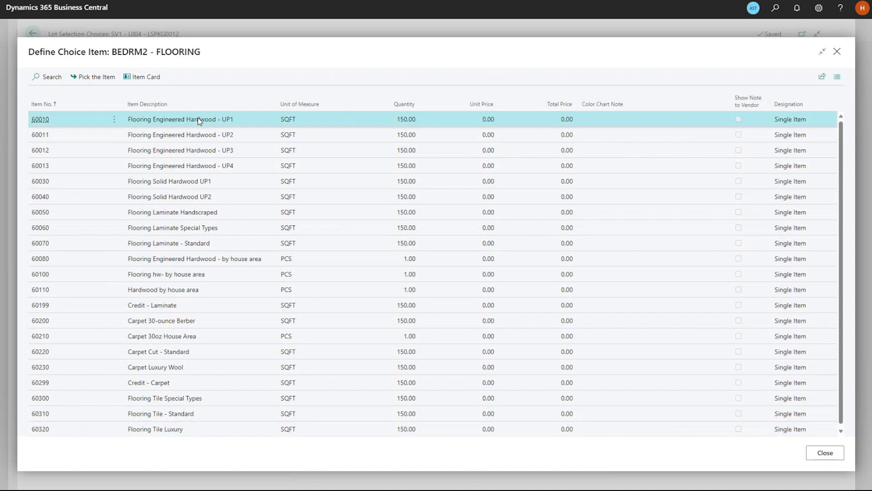
click(88, 78)
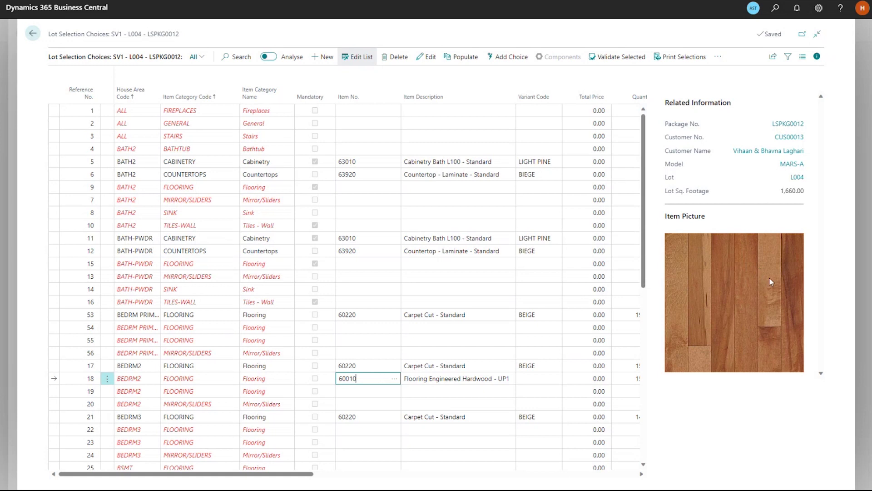
Show the variants of BEDRM2's flooring item 60010 as a list, and pick the EBONY variant.
click(544, 379)
click(555, 380)
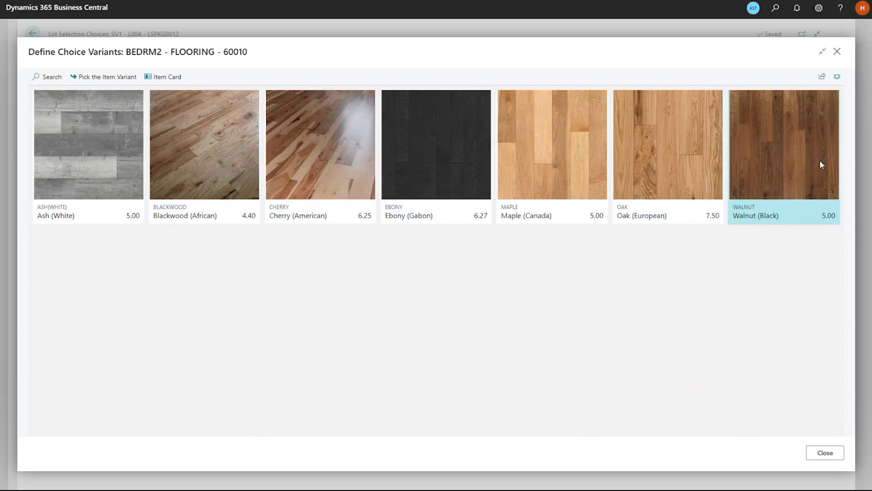
click(837, 76)
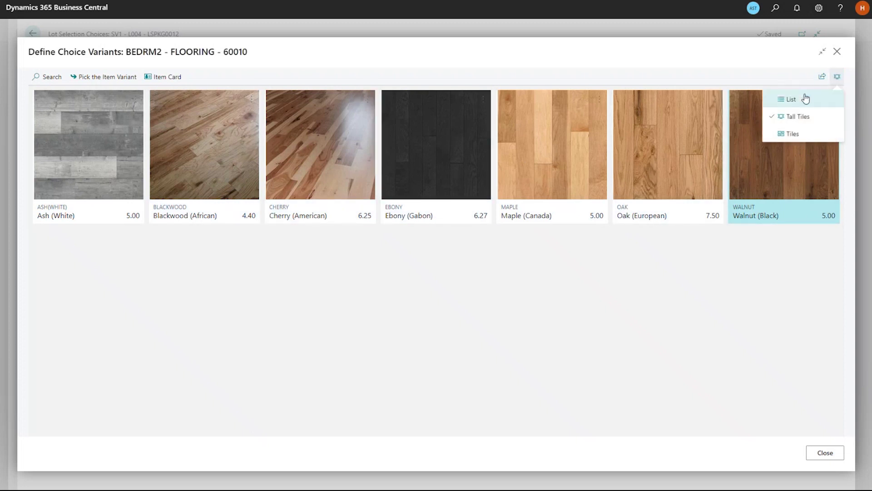
click(806, 99)
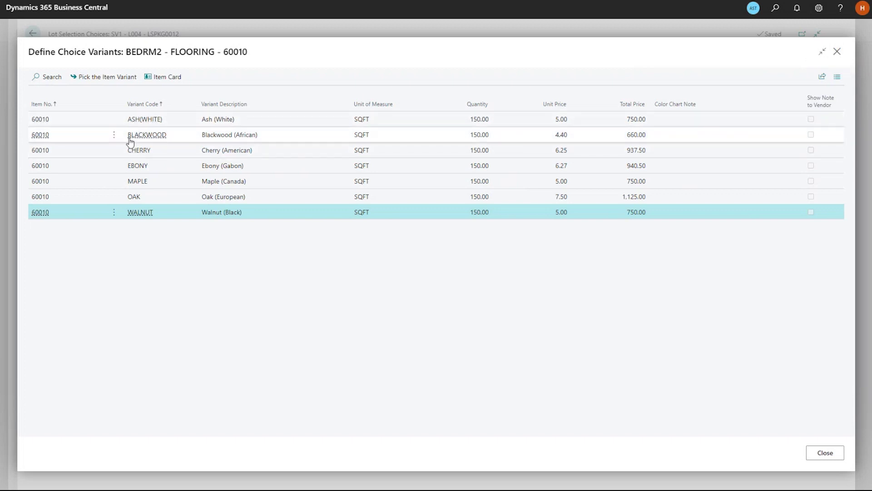
click(262, 166)
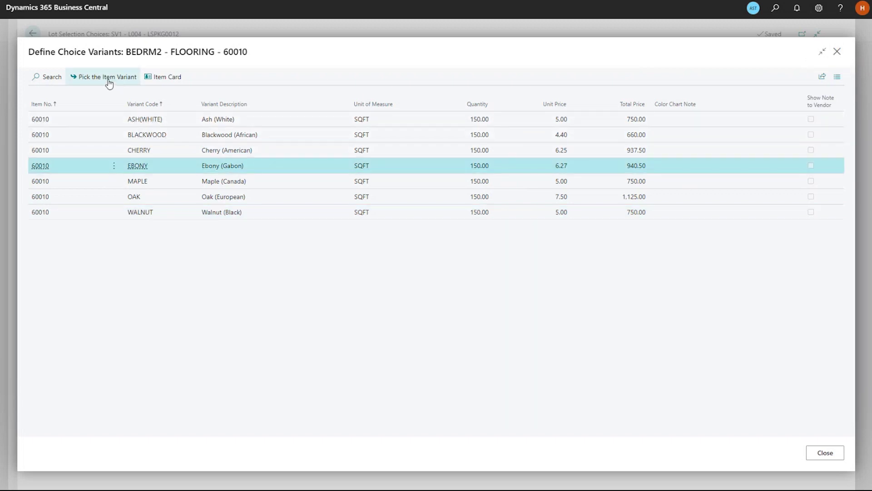
click(105, 78)
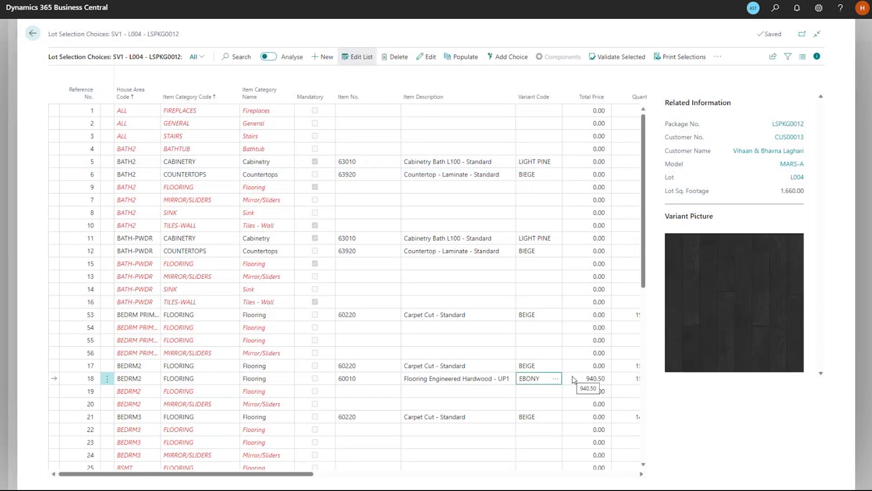
Examine the quantity, unit price and usage of the BEDRM2 flooring choice, and return to the lot's selection packages.
drag(302, 475, 360, 476)
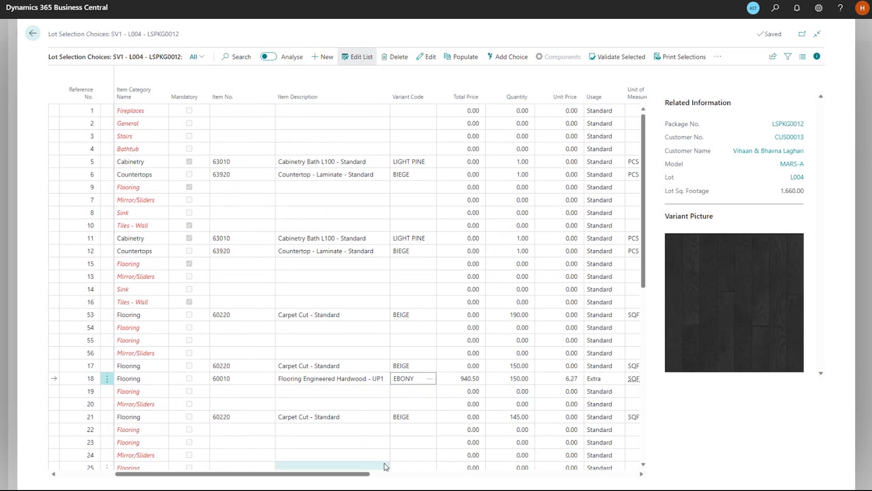
drag(362, 474, 235, 477)
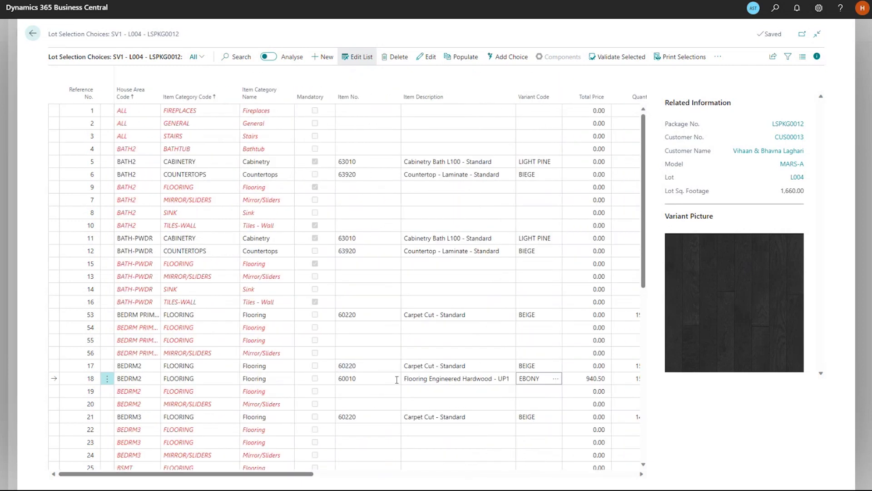
click(33, 36)
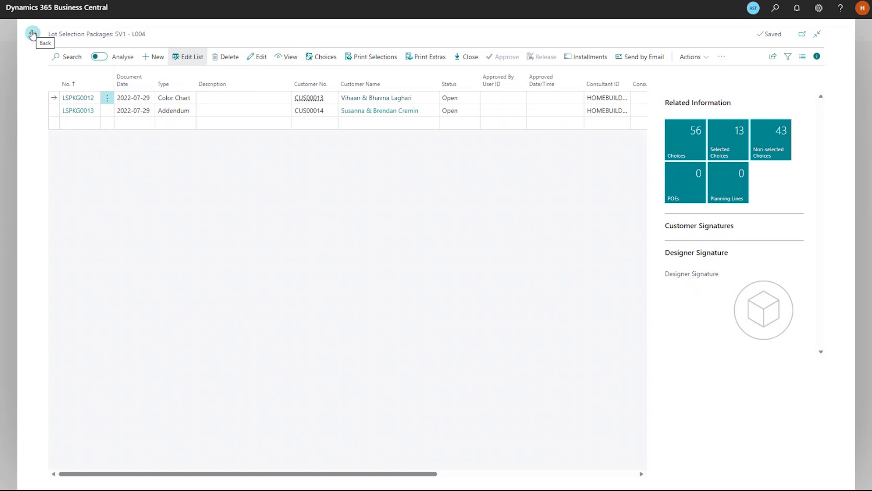
Reopen the Color Chart package's choices and pick item 60010, Flooring Engineered Hardwood - UP1, for BEDRM3 flooring choice 22.
click(325, 58)
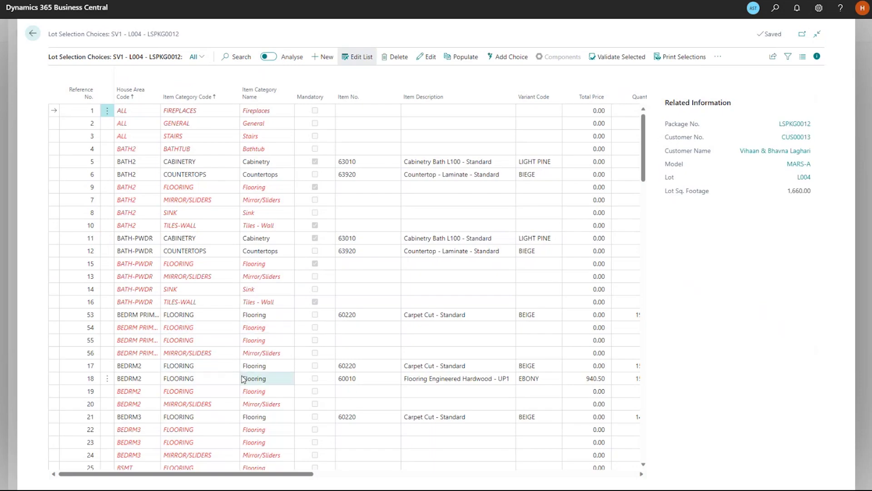
scroll(236, 377, down, 2)
click(393, 321)
click(394, 322)
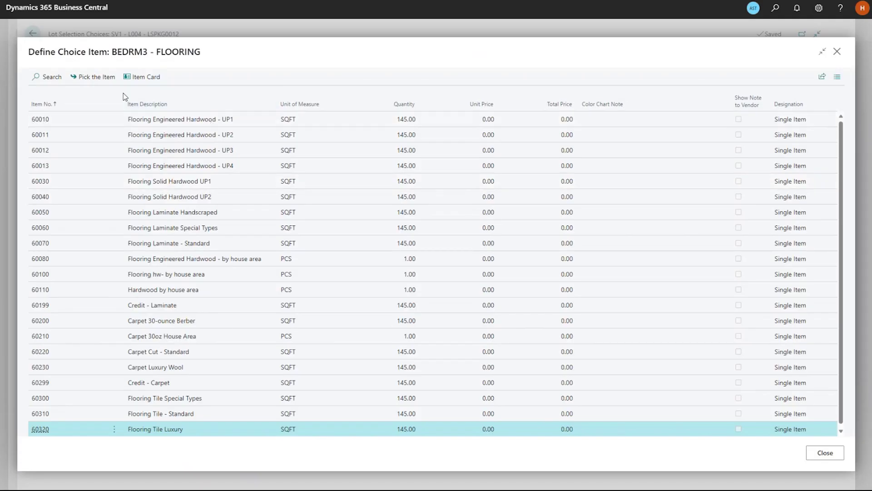
click(213, 122)
click(100, 78)
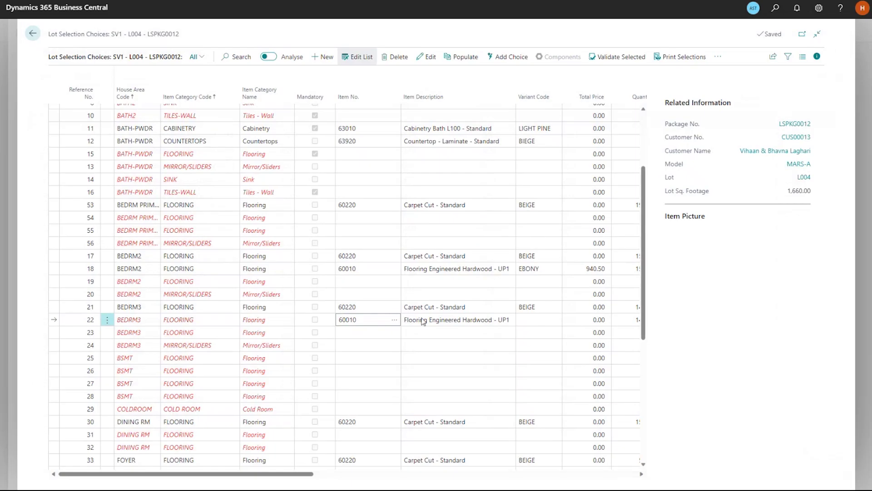
Pick the EBONY variant for BEDRM3's flooring item 60010.
click(540, 319)
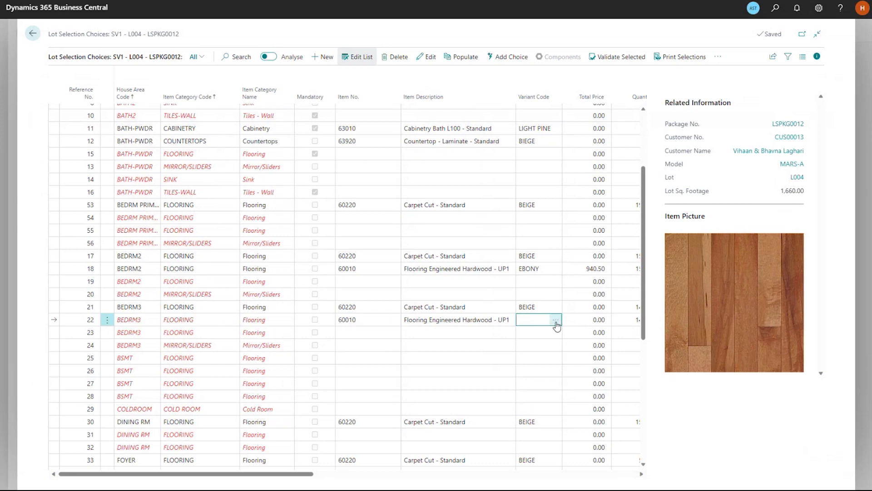
click(555, 320)
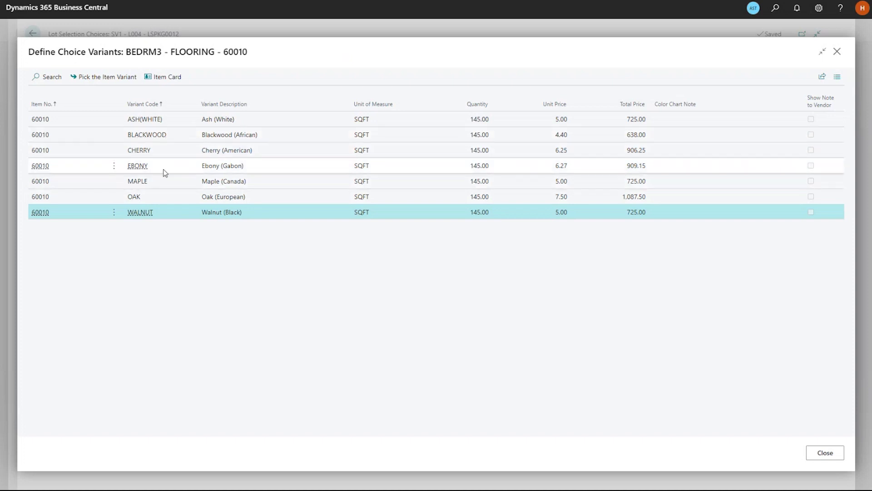
click(266, 170)
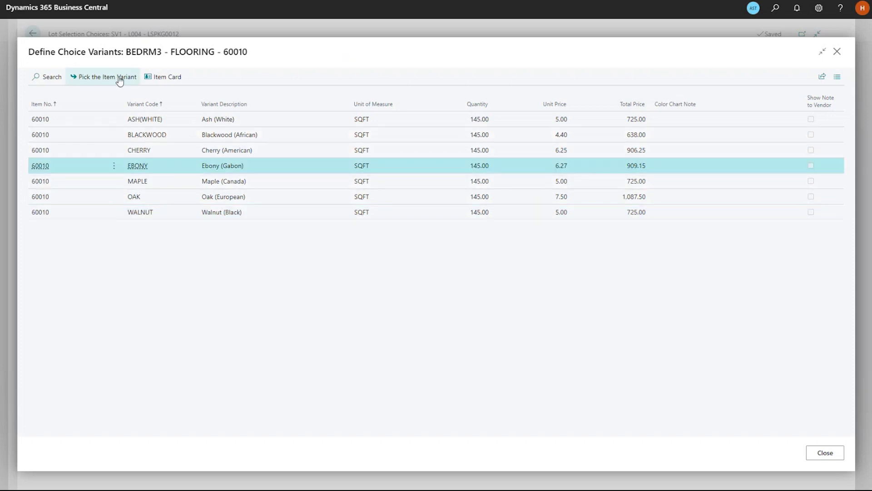
click(117, 78)
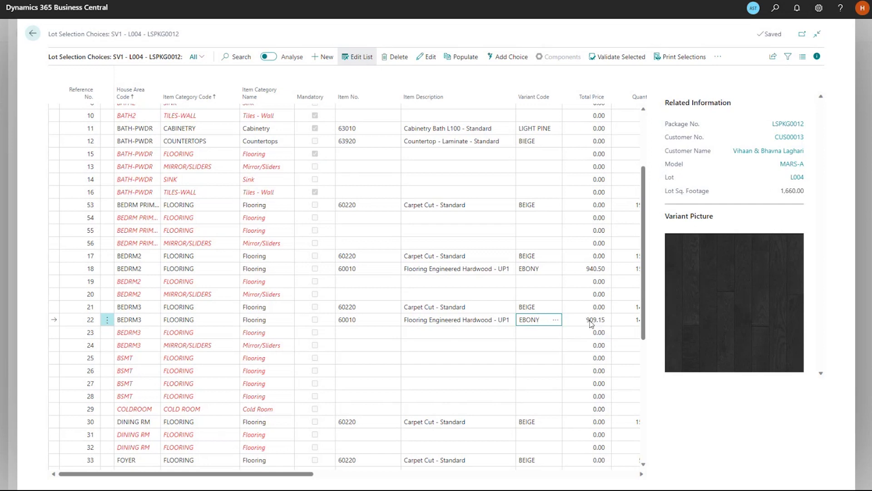
Finish the BEDRM3 flooring selection, leave lot L004's selection choices and return to the role centre home page.
click(429, 331)
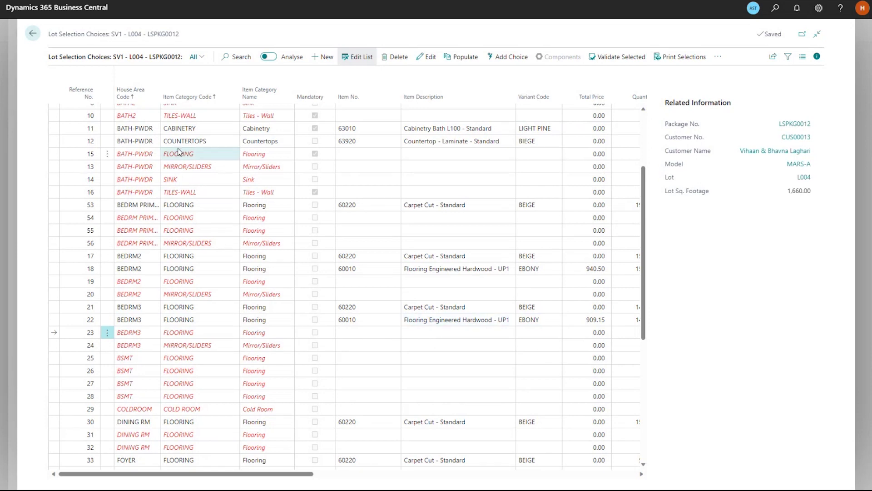
click(34, 35)
click(35, 36)
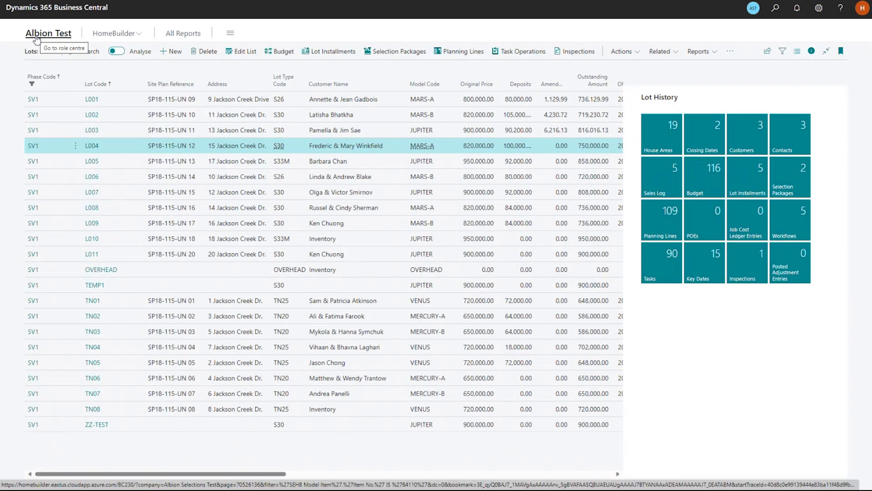
click(40, 36)
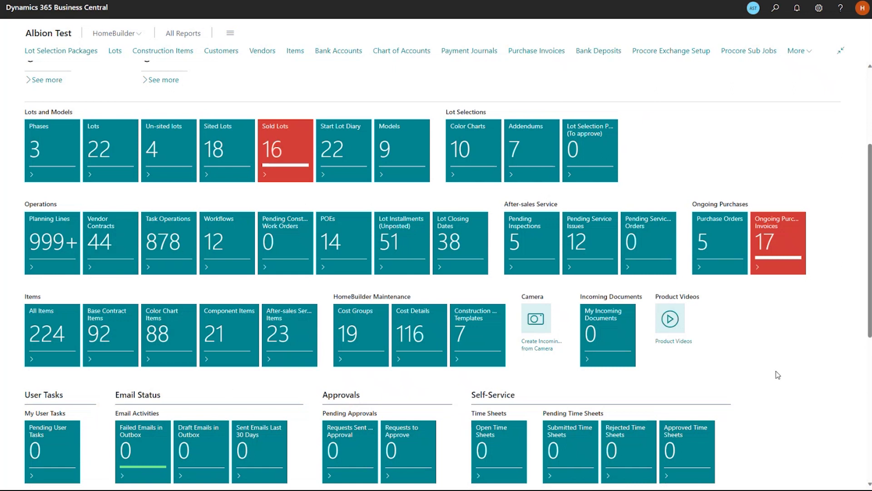
Open the vendor contracts, select Padberg World's contract PT-F4, Hardwood and Laminate, and review its phase items.
scroll(777, 375, down, 2)
scroll(775, 374, up, 2)
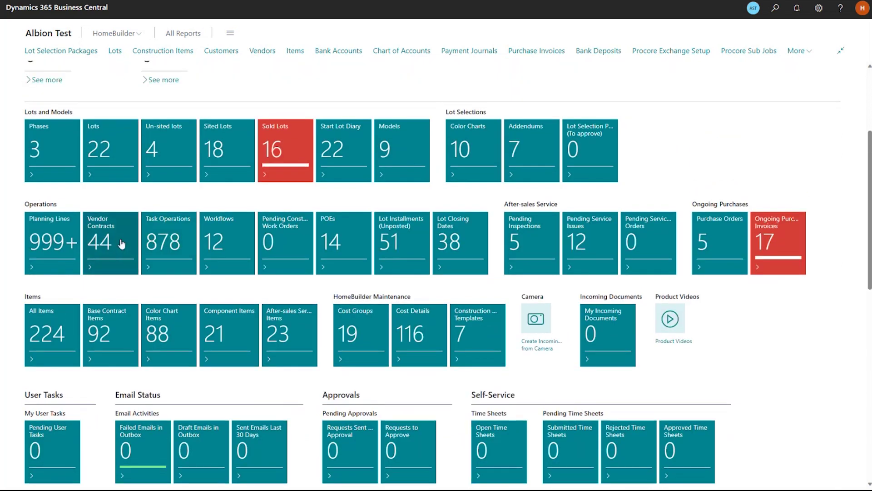
click(114, 243)
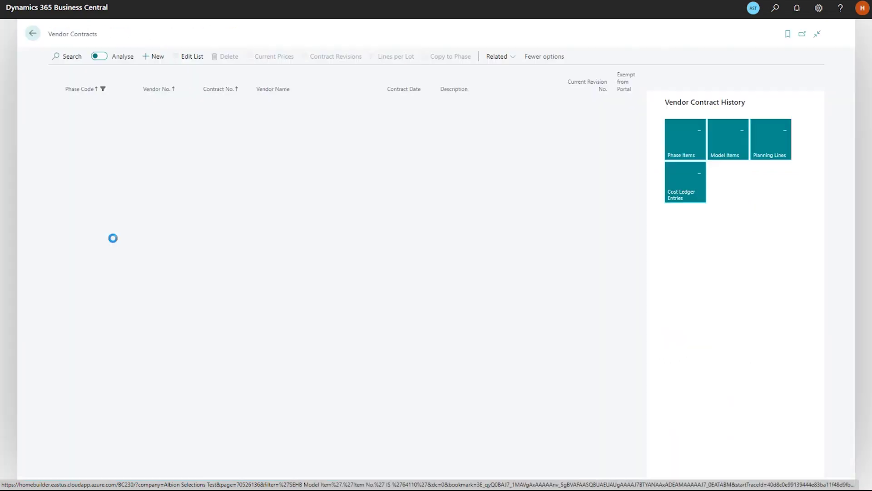
scroll(343, 263, down, 2)
scroll(347, 267, down, 2)
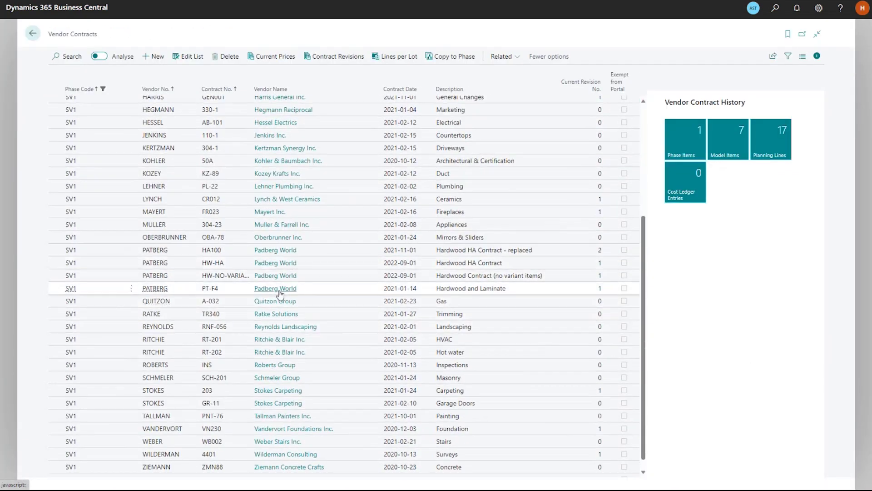
click(475, 290)
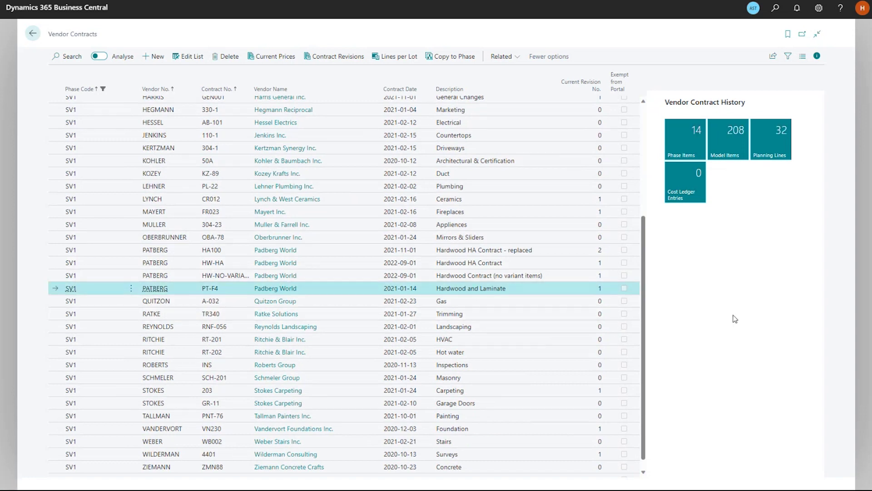
click(700, 135)
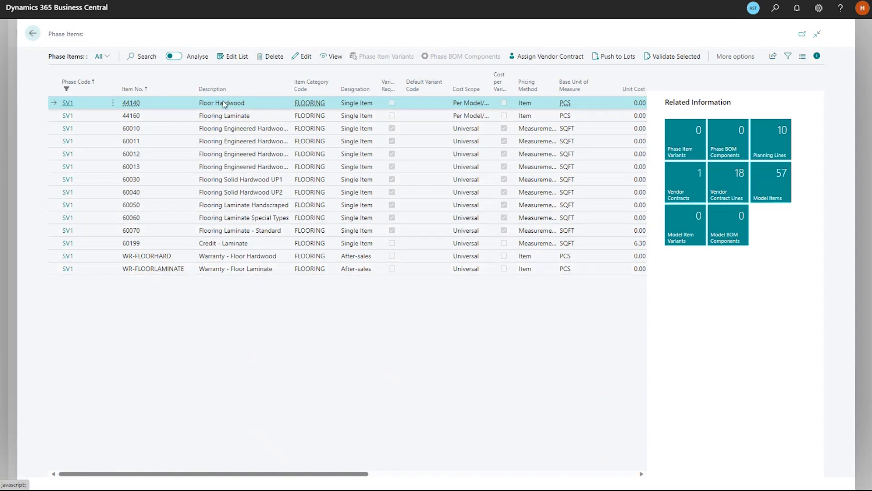
click(33, 33)
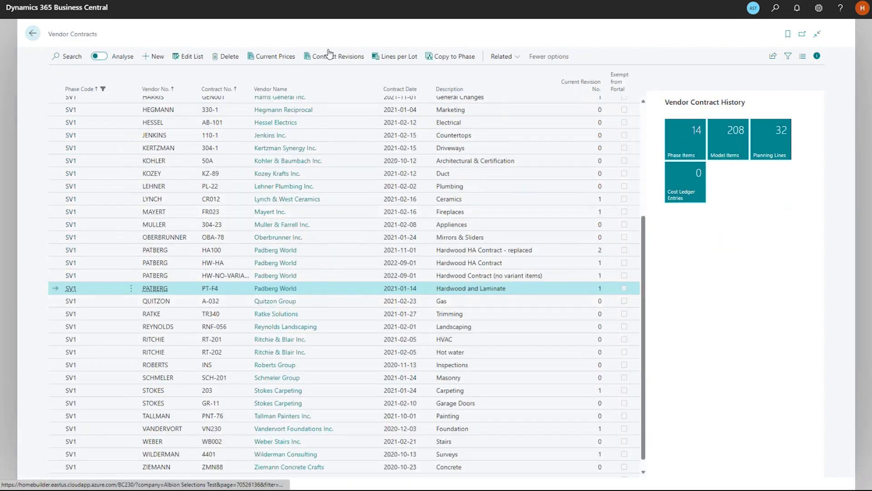
In contract PT-F4's current prices, set the unit cost of item 60010's EBONY variant to 6.23, and return to the home page.
click(269, 60)
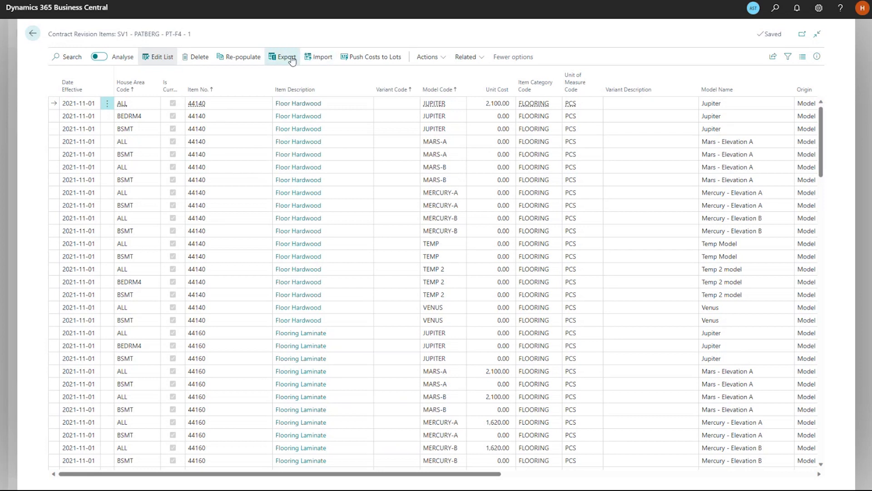
click(267, 171)
scroll(246, 119, down, 1)
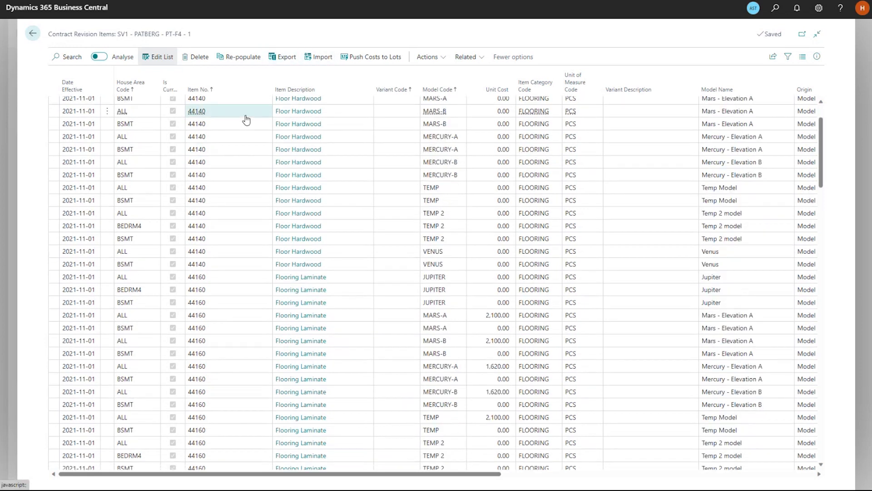
scroll(246, 120, down, 3)
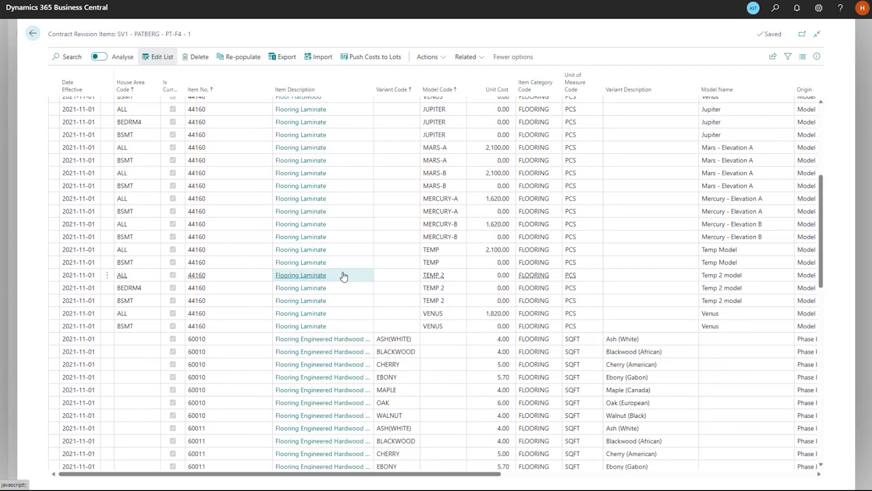
scroll(344, 276, down, 2)
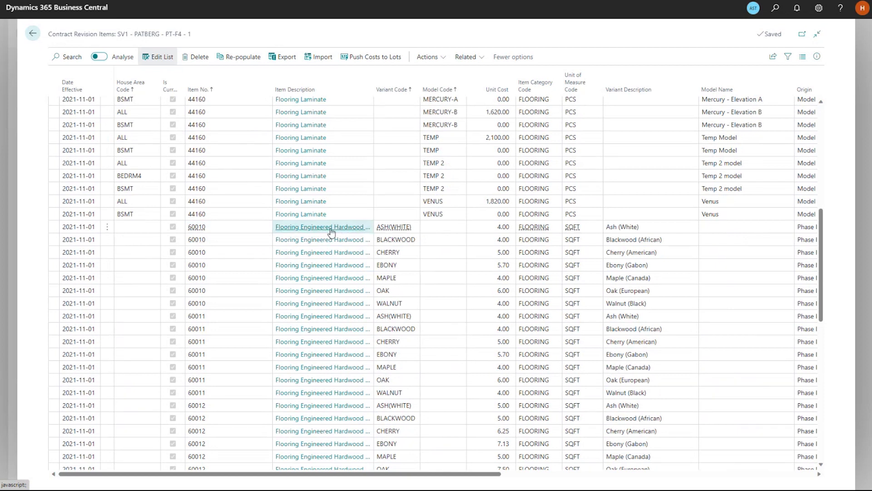
click(438, 230)
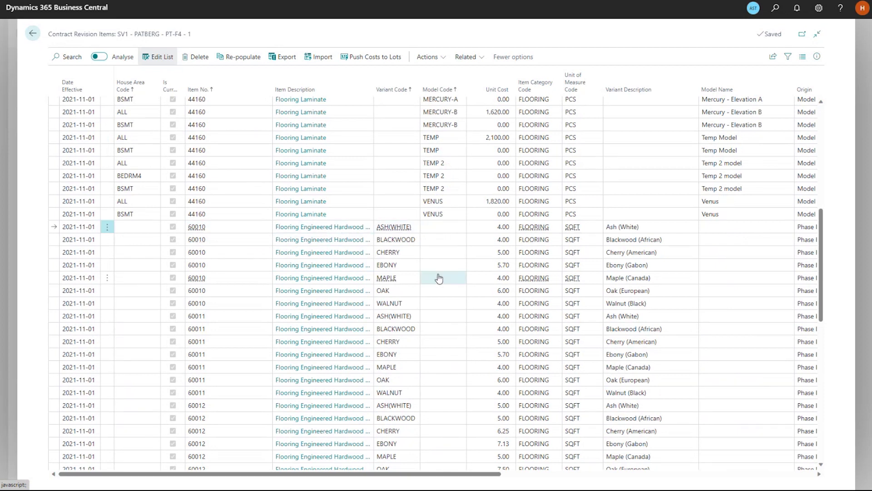
click(489, 265)
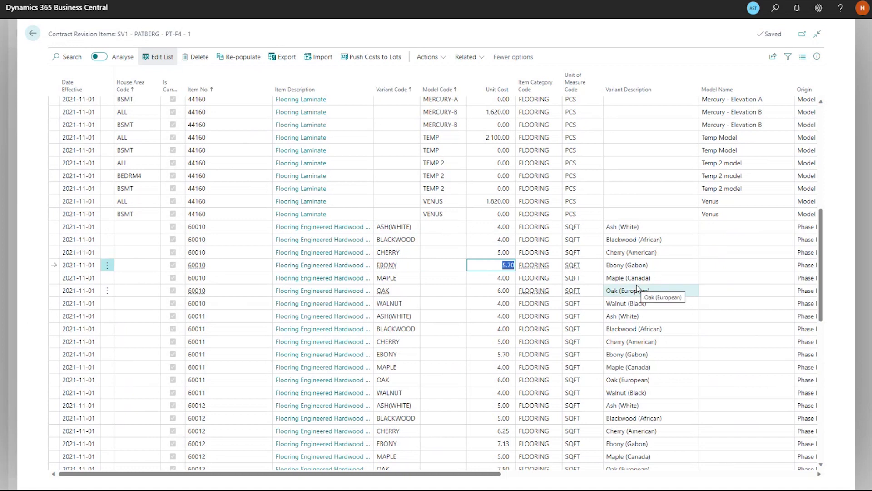
text(6.23)
key(Tab)
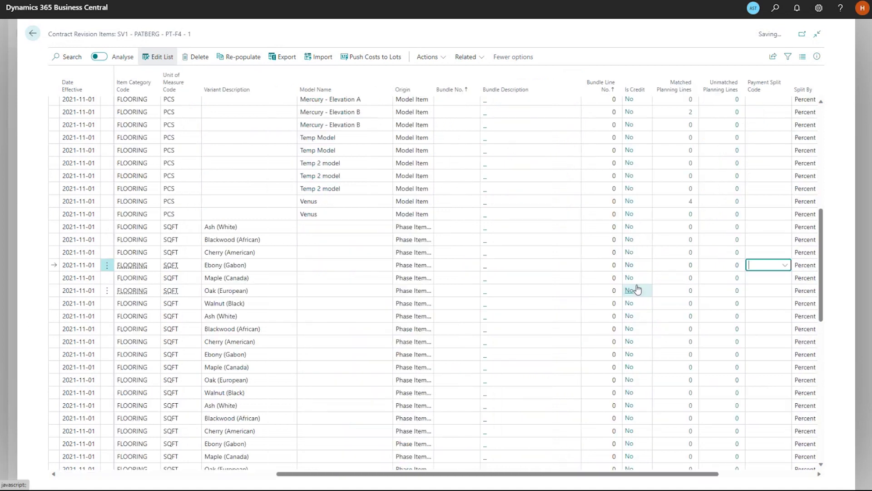
drag(427, 477, 216, 477)
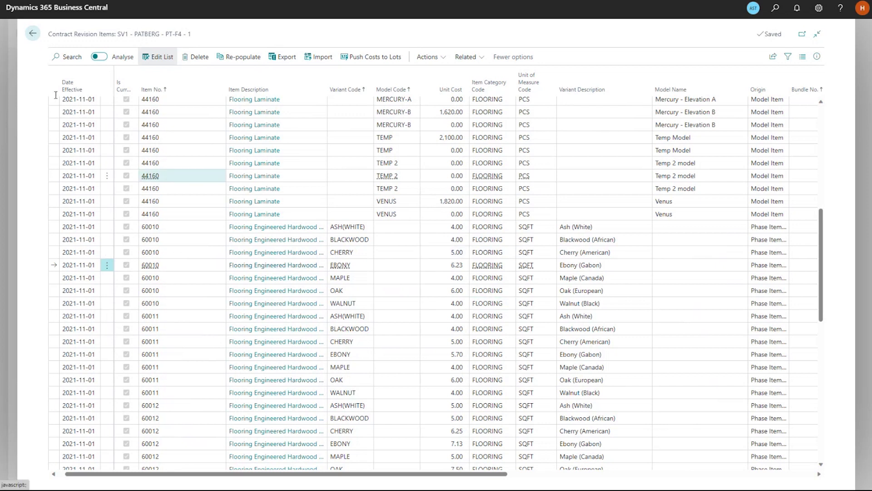
click(32, 34)
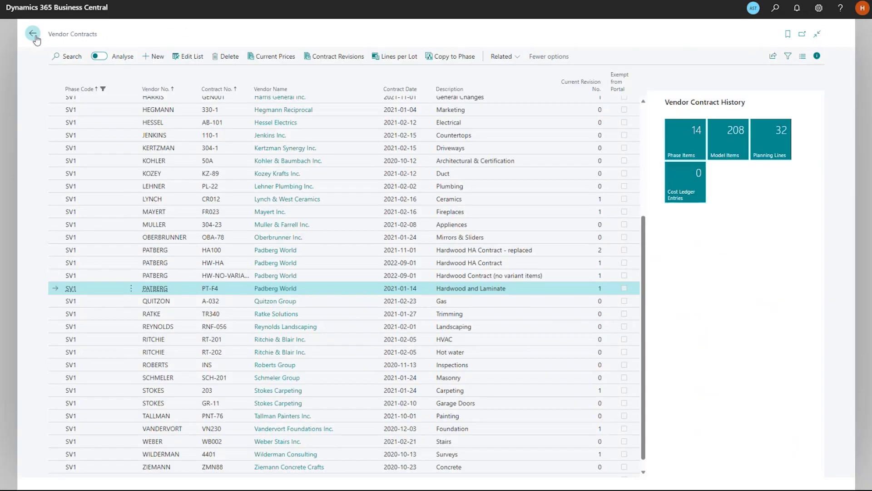
click(33, 34)
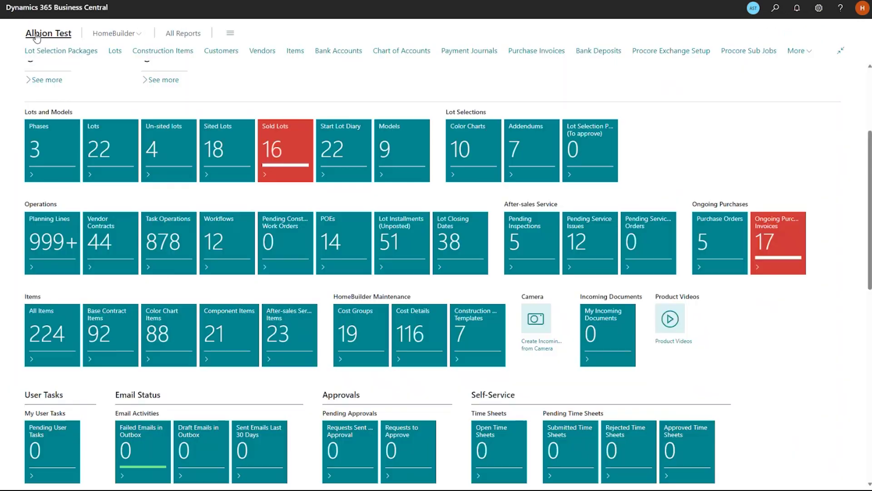